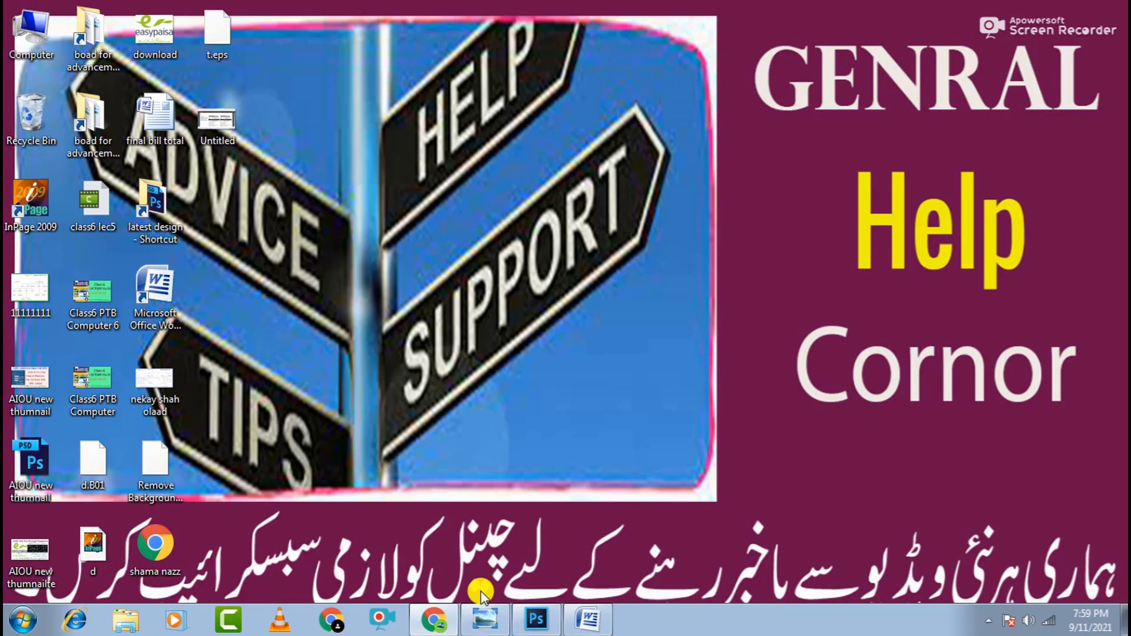
- Write the arrow bullet 'claick on web browser write on UOE.edu.pk', correcting 'webbrowser', and start a new line
{"action": "left_click", "coordinate": [591, 623]}
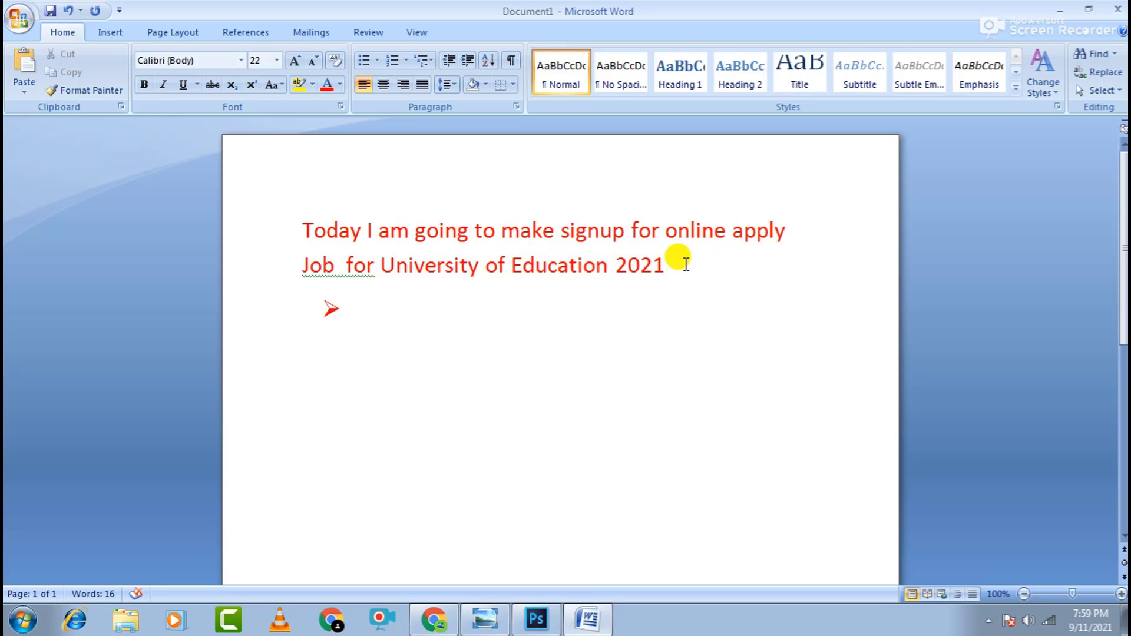
{"action": "left_click", "coordinate": [430, 307]}
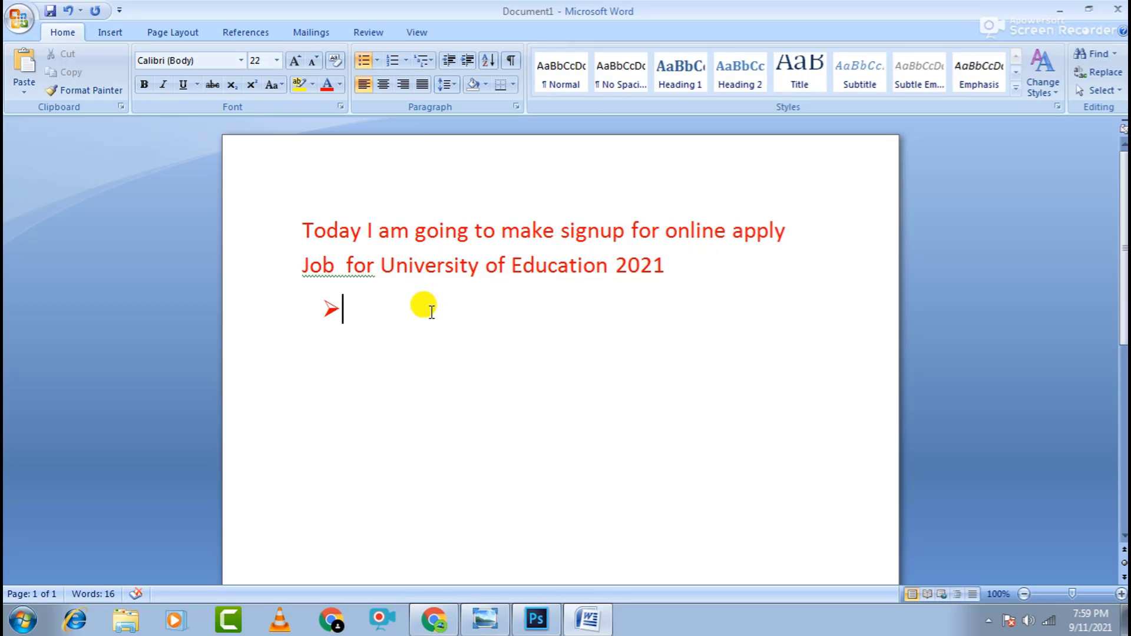
{"action": "type", "text": "clai"}
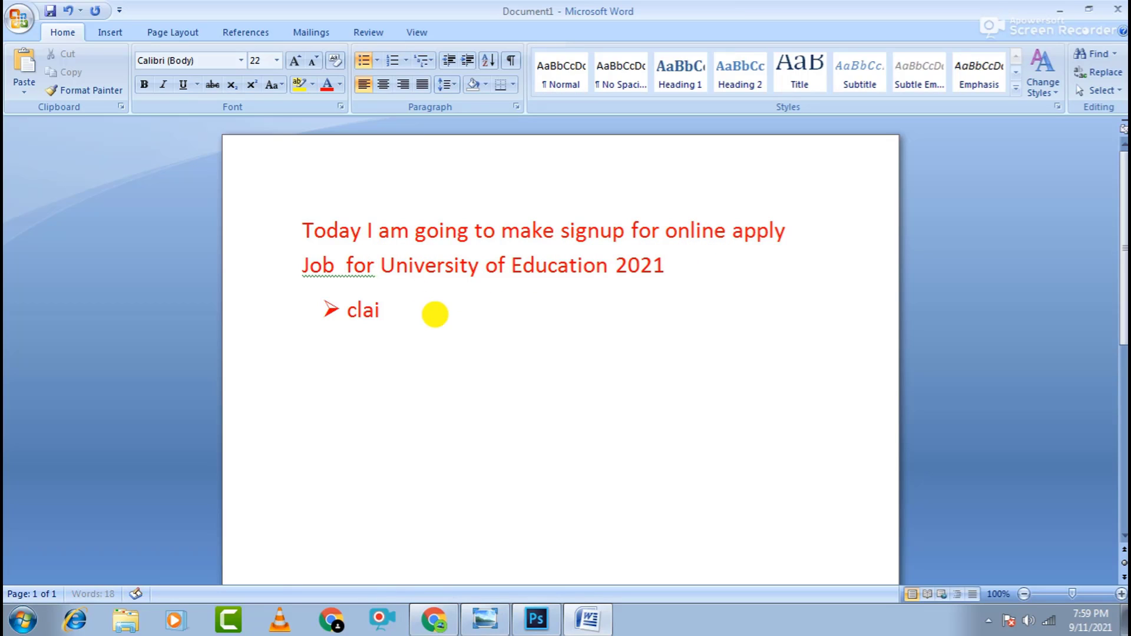
{"action": "type", "text": "ck on"}
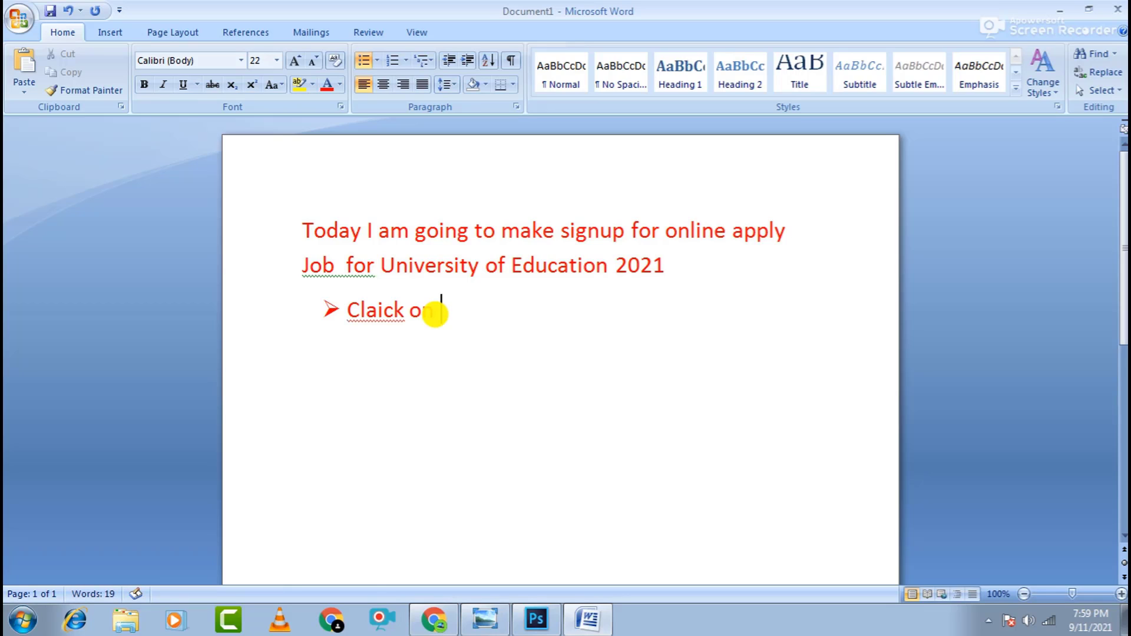
{"action": "type", "text": " webbrowser"}
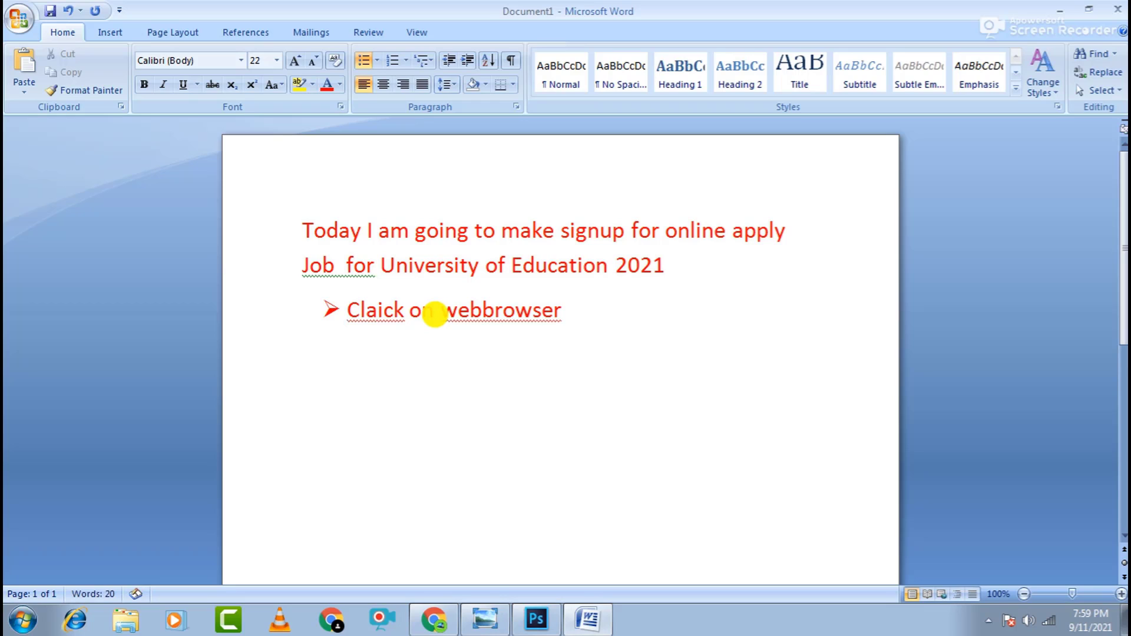
{"action": "right_click", "coordinate": [525, 311]}
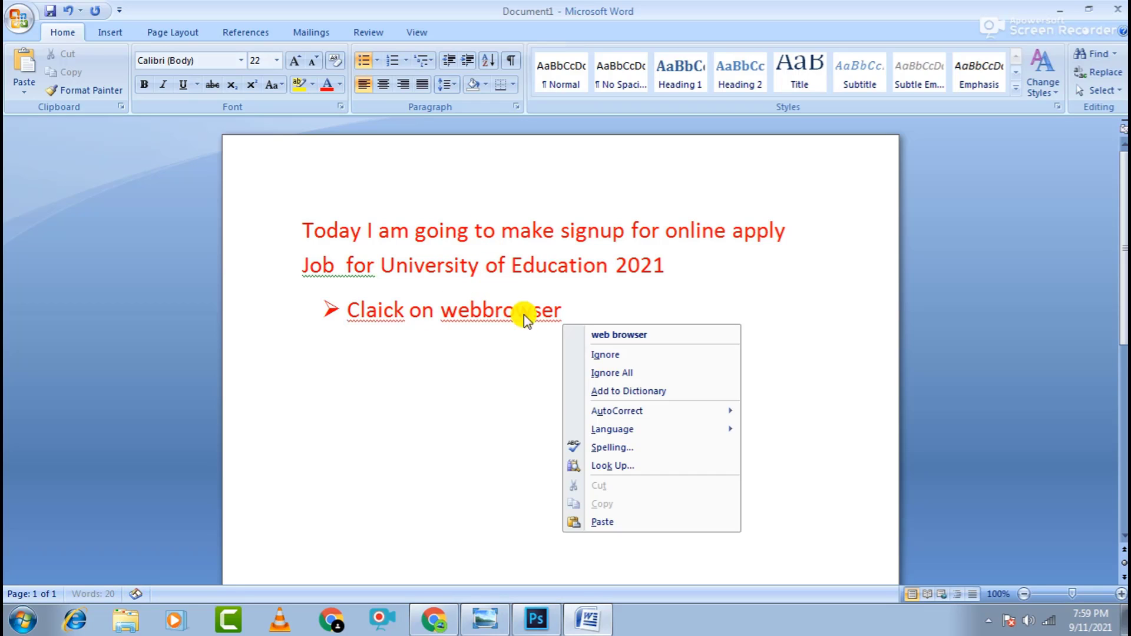
{"action": "left_click", "coordinate": [619, 335]}
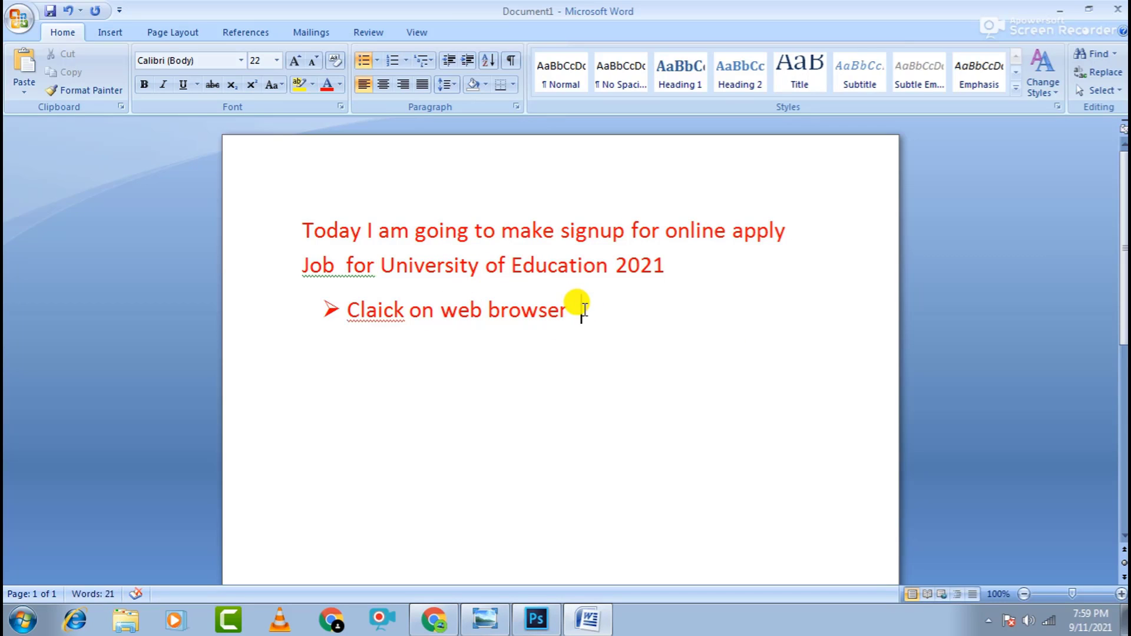
{"action": "type", "text": "write on "}
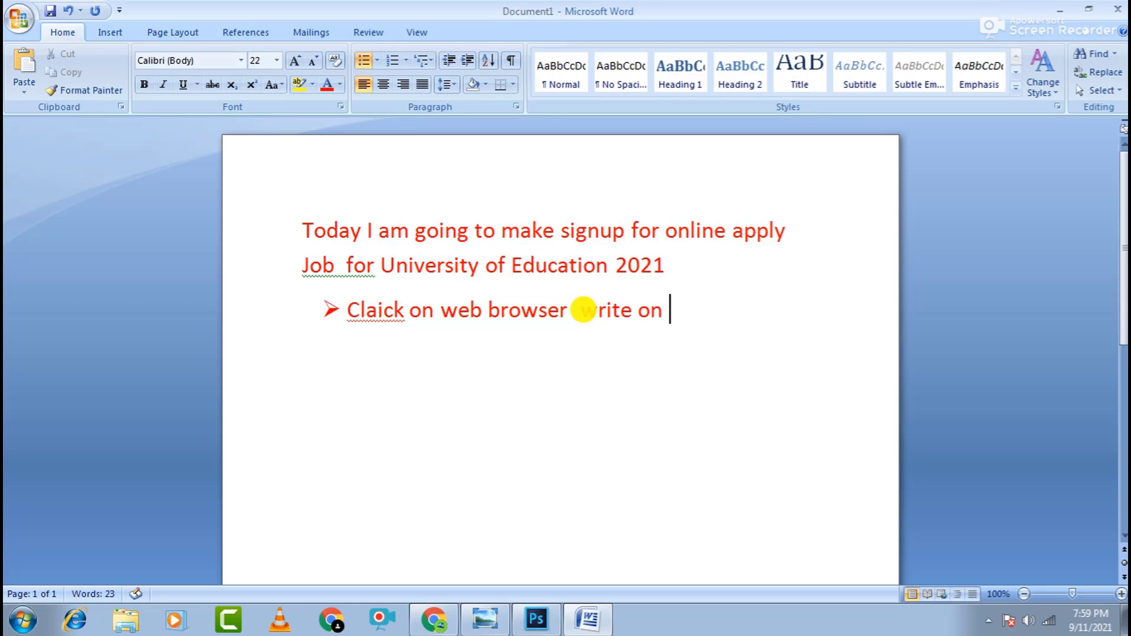
{"action": "type", "text": "UOE.edu"}
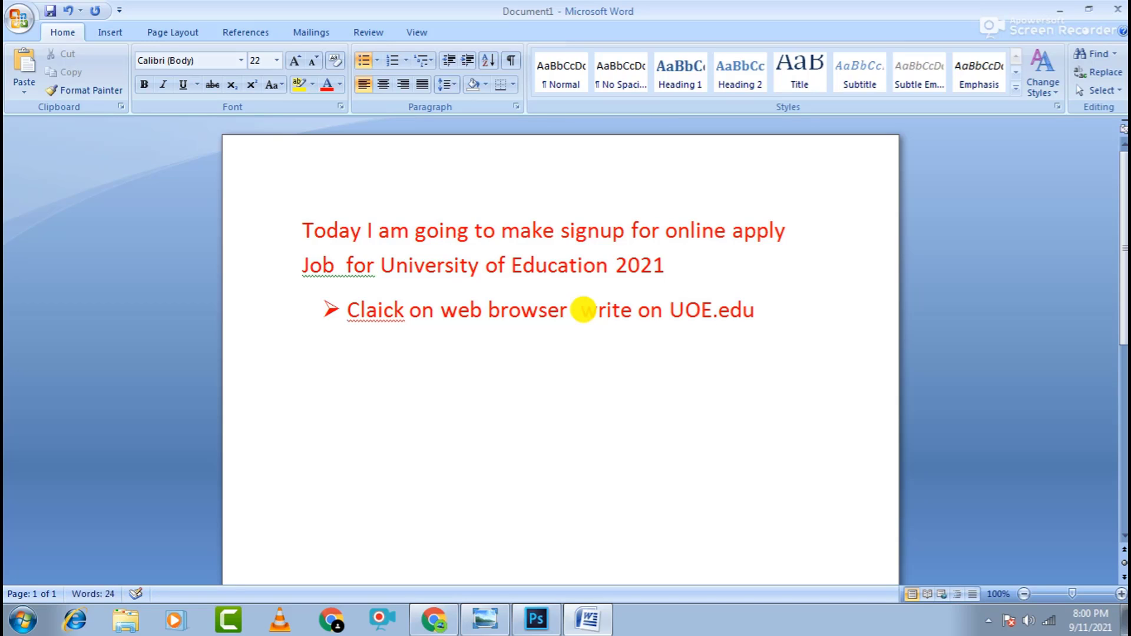
{"action": "type", "text": ".pk"}
{"action": "key", "text": "Return"}
{"action": "left_click", "coordinate": [434, 628]}
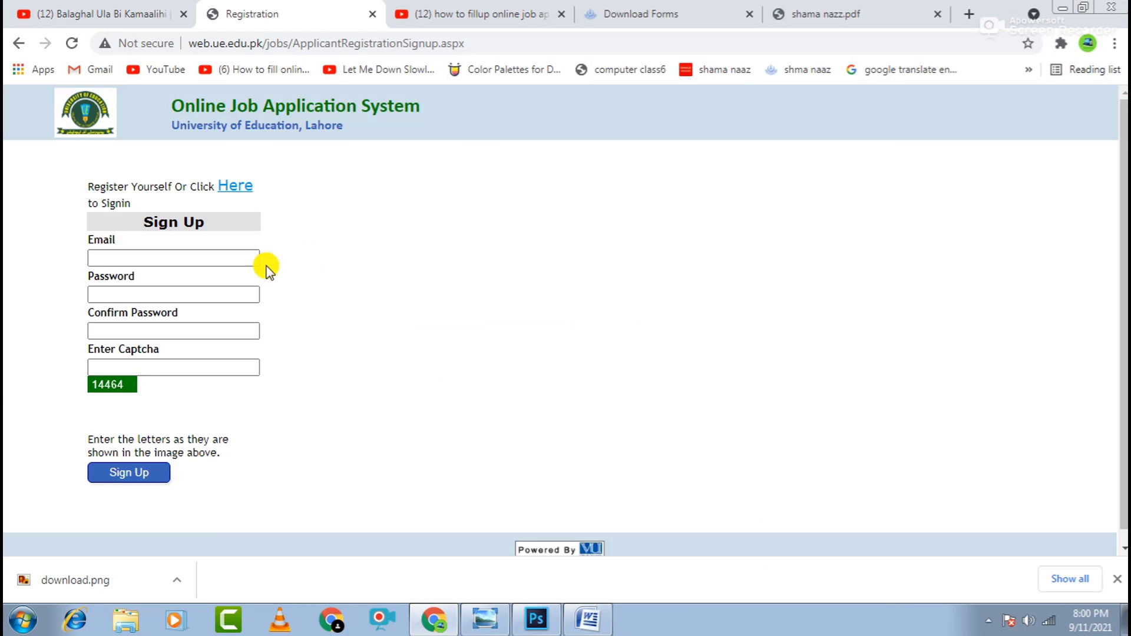
- Leave the sign-up form for the Sign In page using the 'Here' link
{"action": "left_click", "coordinate": [216, 258]}
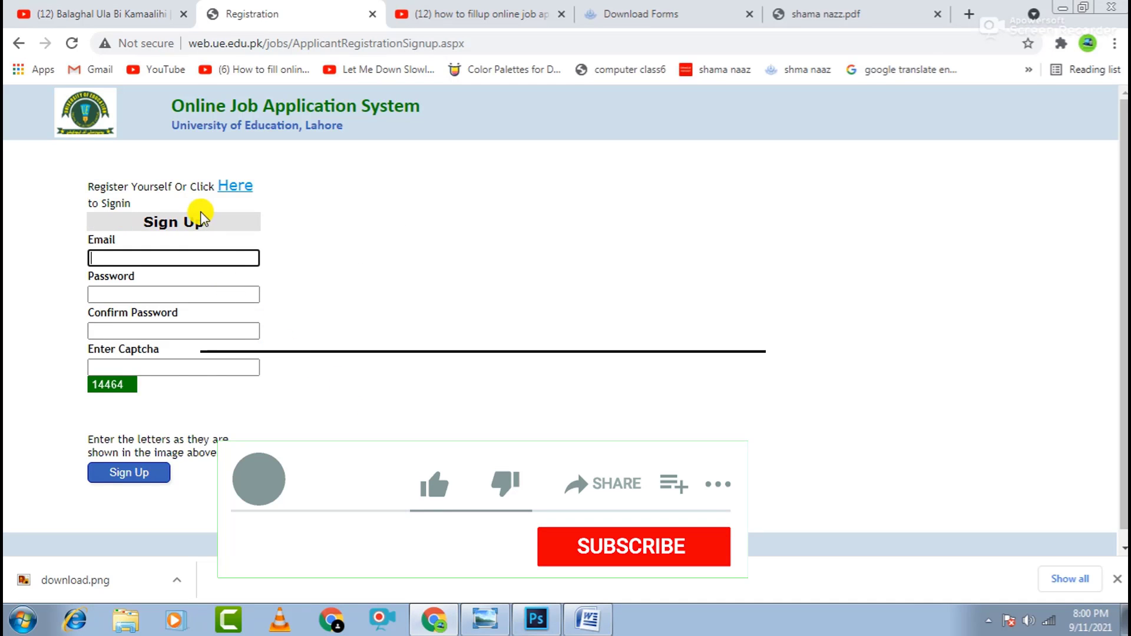
{"action": "left_click", "coordinate": [233, 187]}
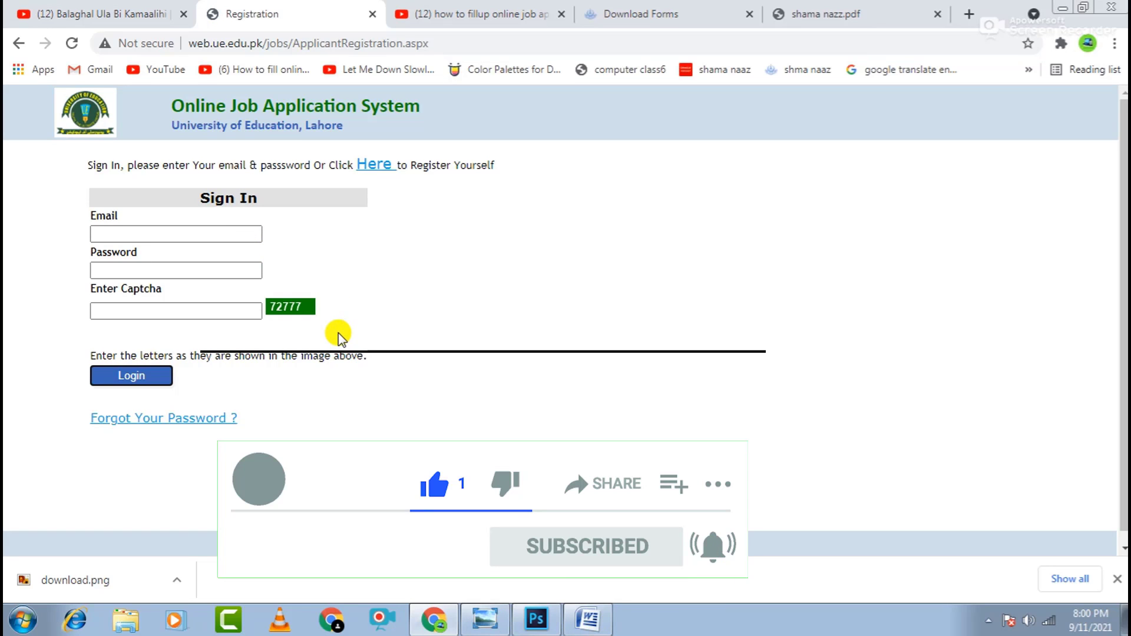
- Add the bullets 'click on register' and 'Than fillup blow foam' to the Word list
{"action": "left_click", "coordinate": [588, 619]}
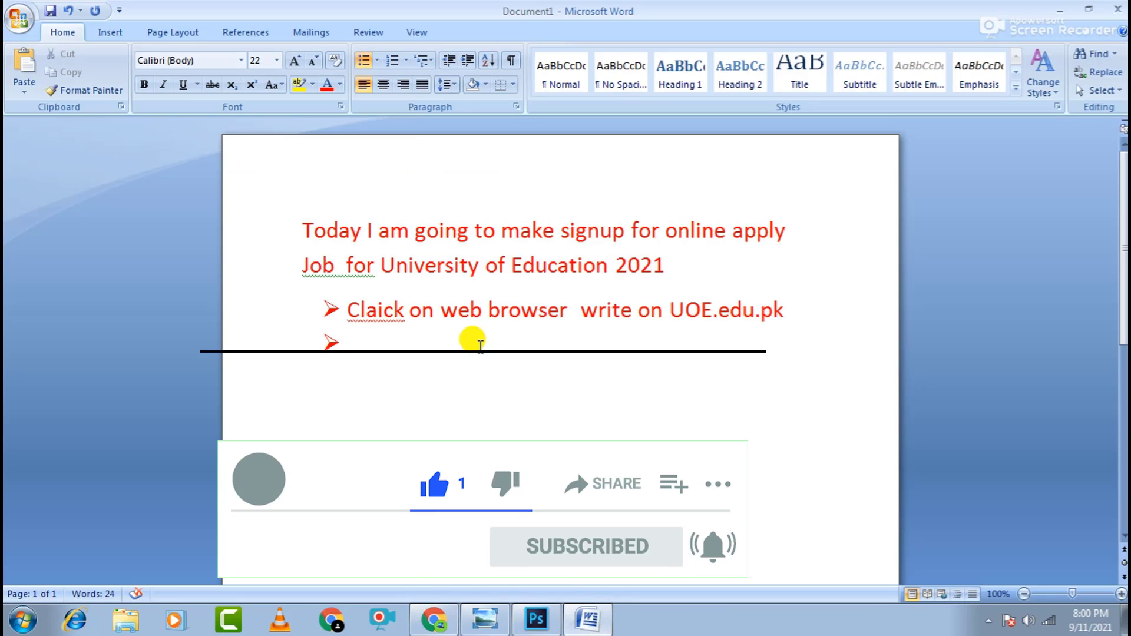
{"action": "type", "text": "click on "}
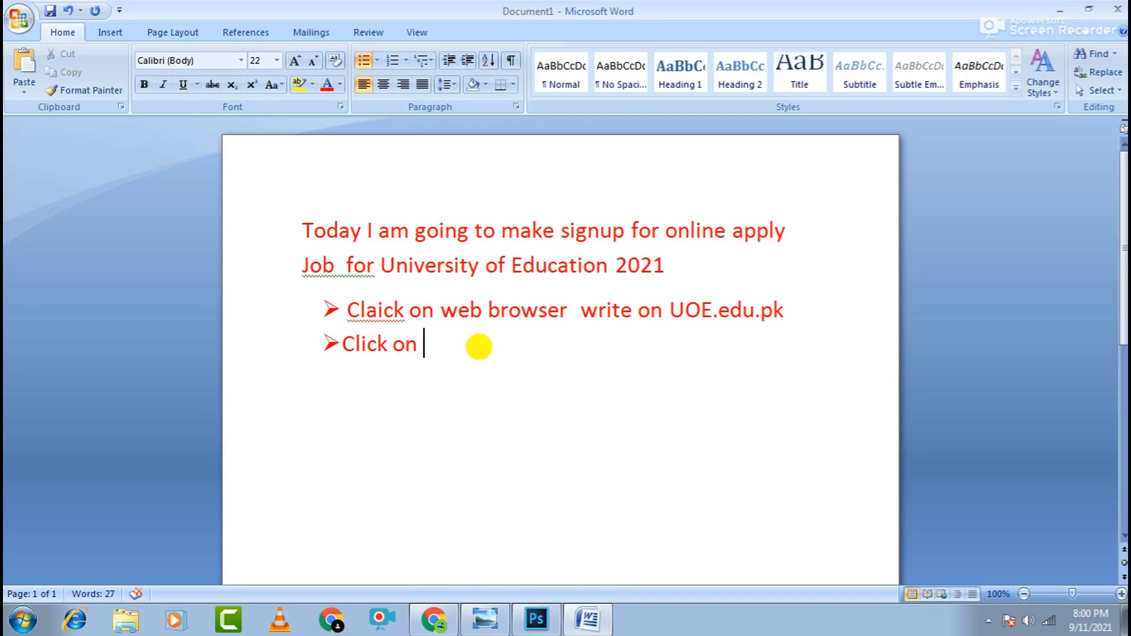
{"action": "type", "text": "register"}
{"action": "key", "text": "Return"}
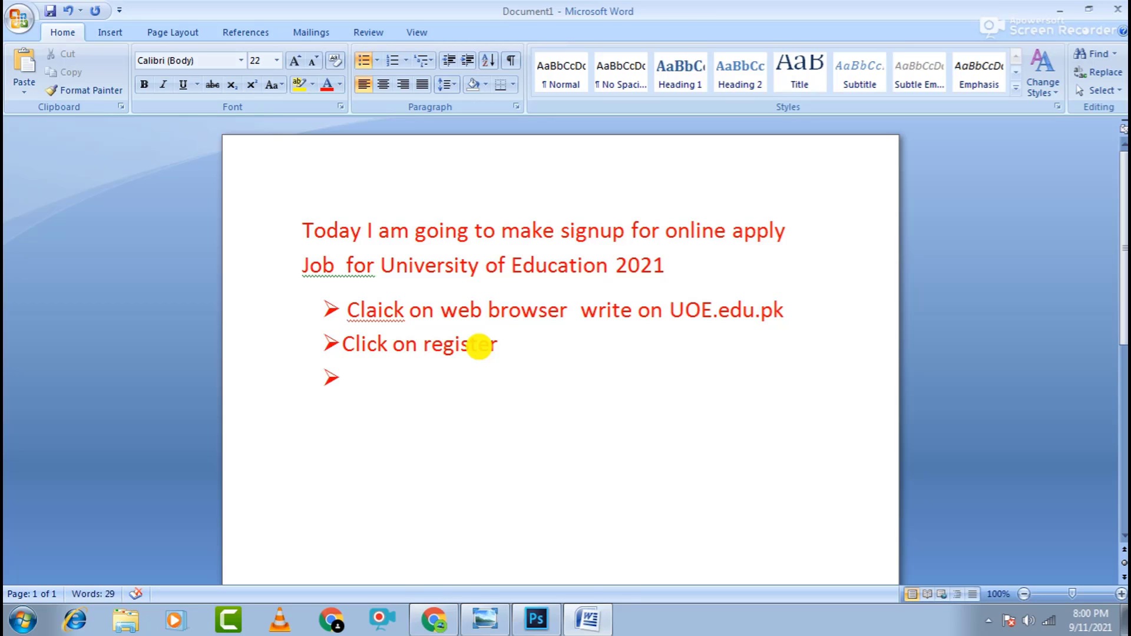
{"action": "type", "text": "Than fillu"}
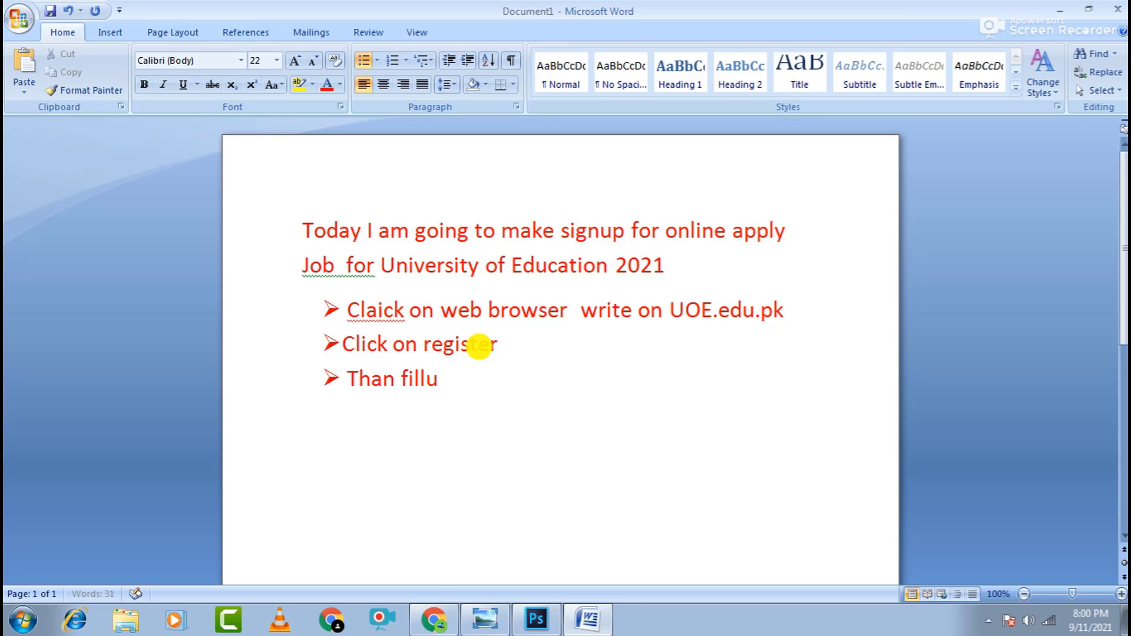
{"action": "type", "text": "p "}
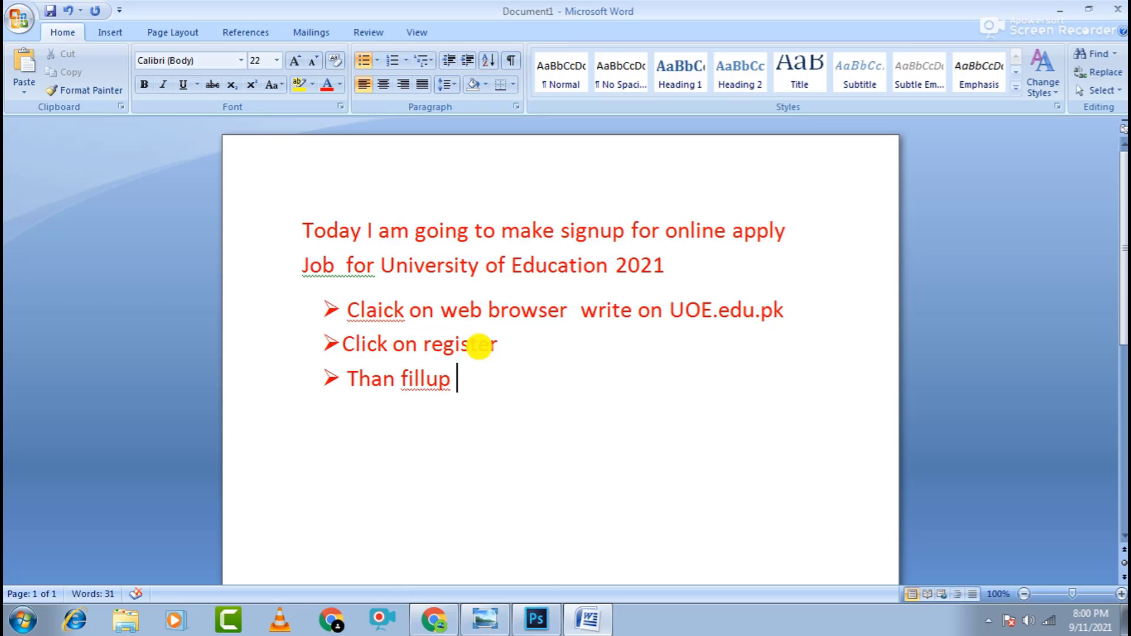
{"action": "type", "text": "blow foam"}
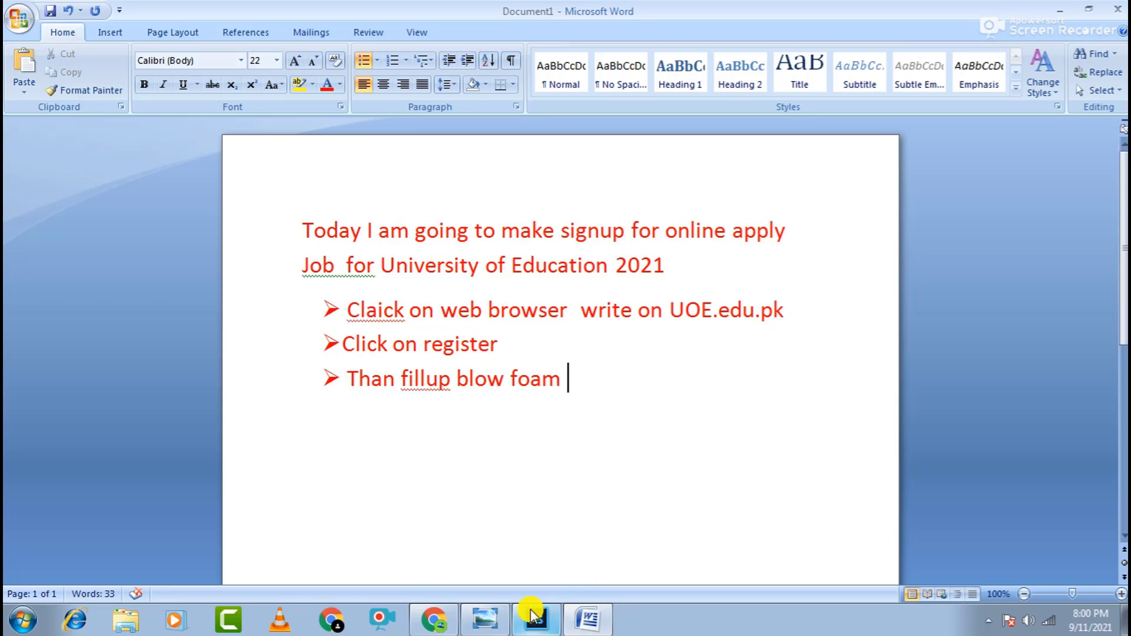
{"action": "left_click", "coordinate": [436, 619]}
- Fill the Sign In form with the saved email and a password, then open the Sign Up page
{"action": "left_click", "coordinate": [185, 235]}
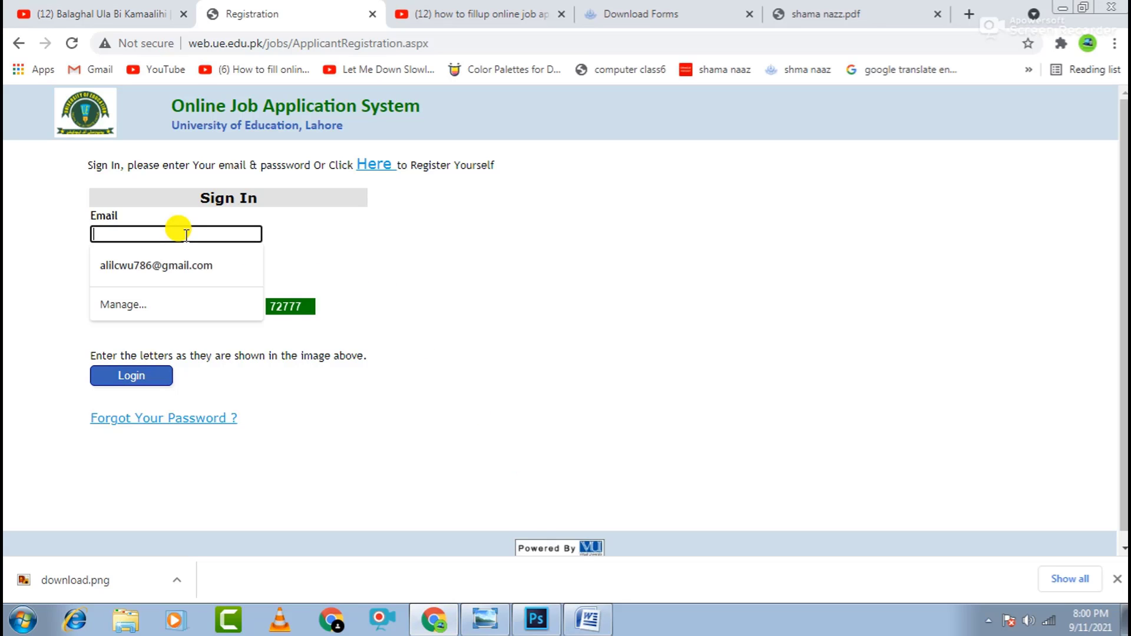
{"action": "left_click", "coordinate": [184, 266]}
{"action": "left_click", "coordinate": [195, 268]}
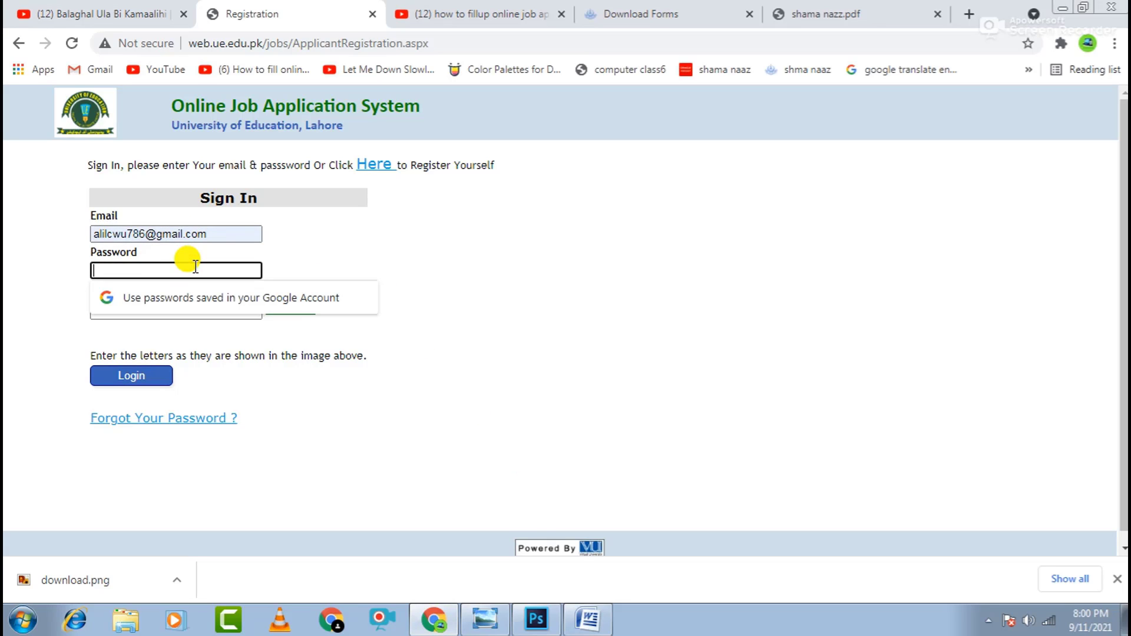
{"action": "type", "text": "12"}
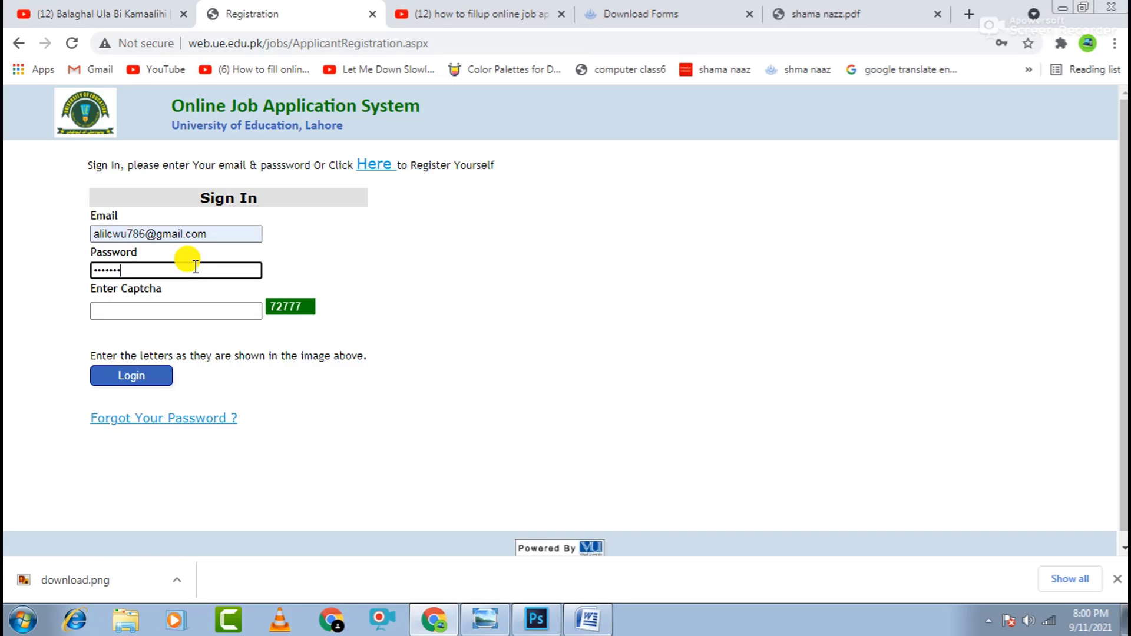
{"action": "left_click", "coordinate": [186, 307]}
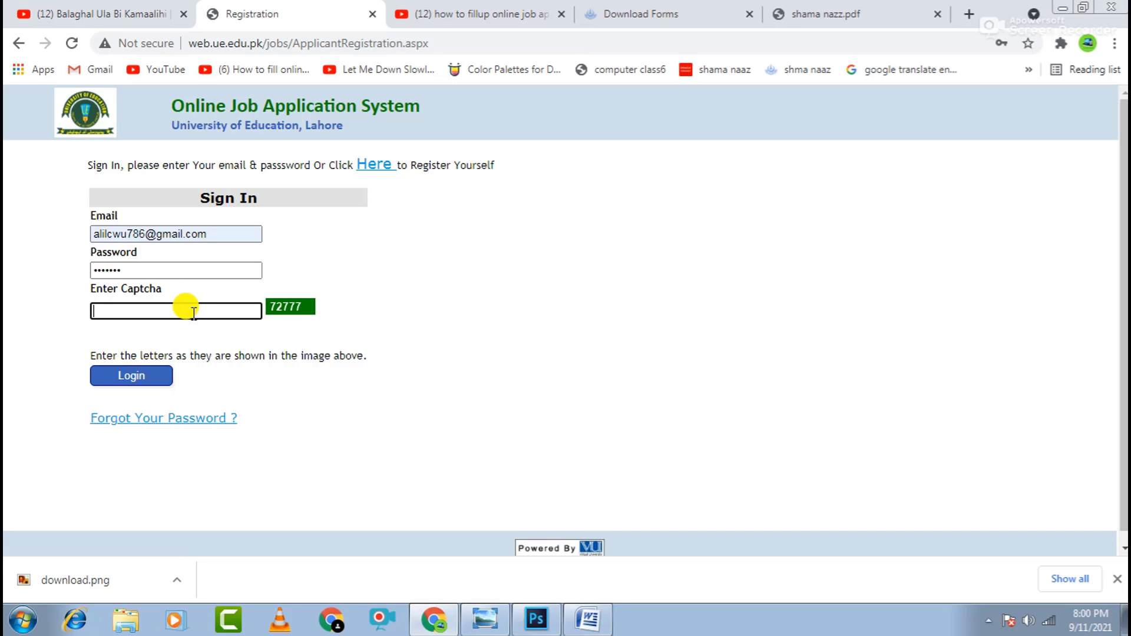
{"action": "left_click", "coordinate": [367, 167]}
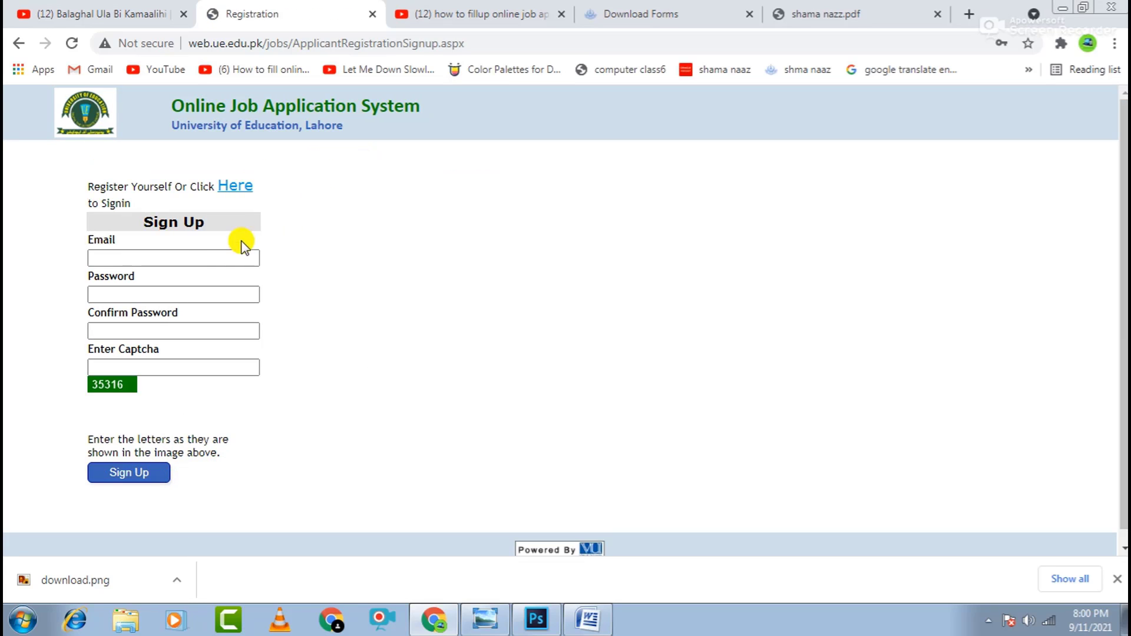
- Fill in the sign-up email, password and confirm-password fields
{"action": "left_click", "coordinate": [185, 260]}
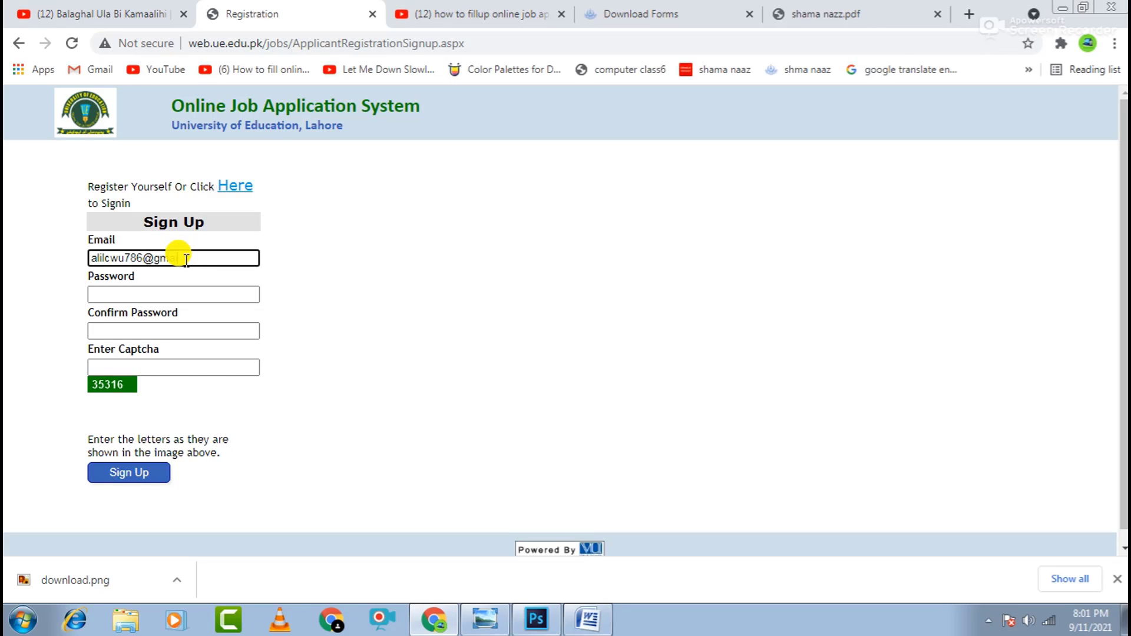
{"action": "left_click", "coordinate": [198, 290]}
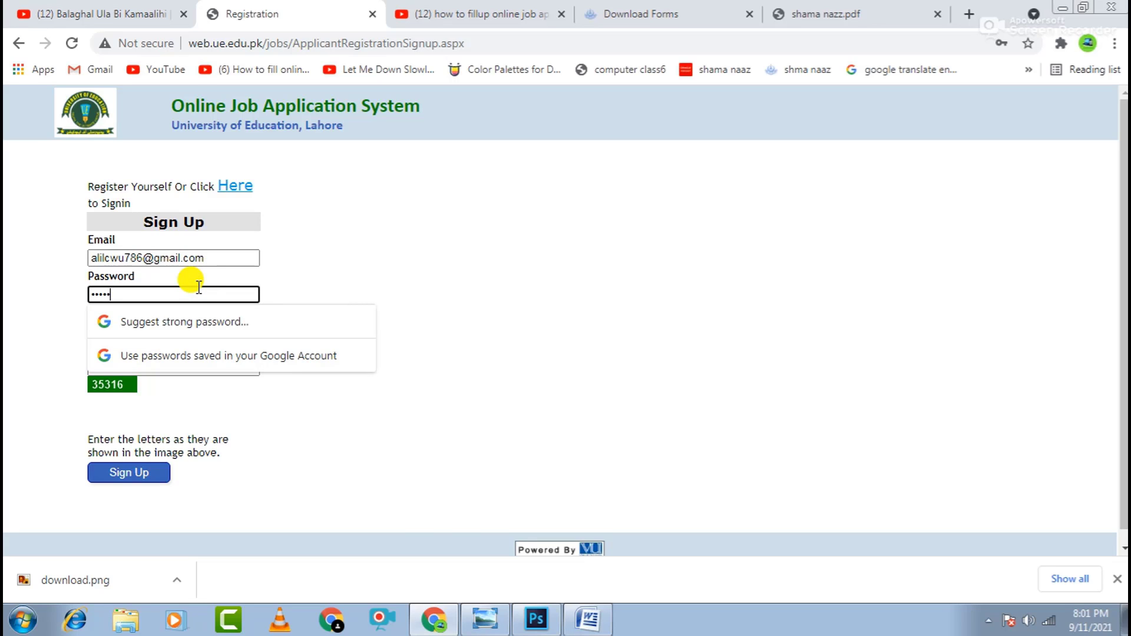
{"action": "left_click", "coordinate": [323, 288]}
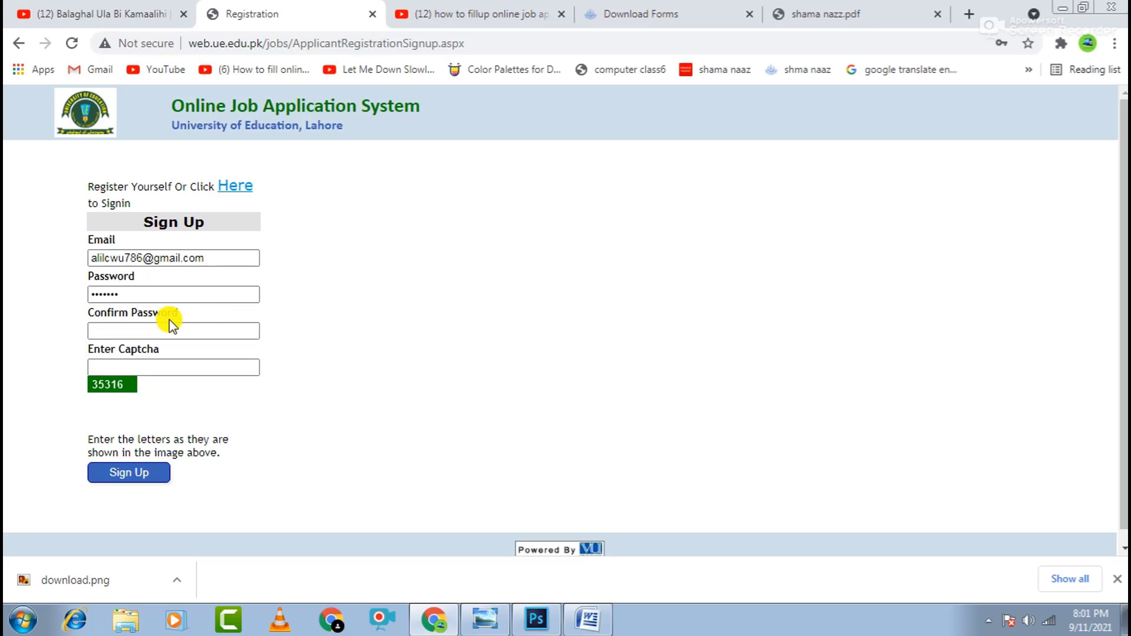
{"action": "left_click_drag", "start_coordinate": [168, 320], "coordinate": [171, 327]}
{"action": "left_click", "coordinate": [170, 328]}
{"action": "type", "text": "•••"}
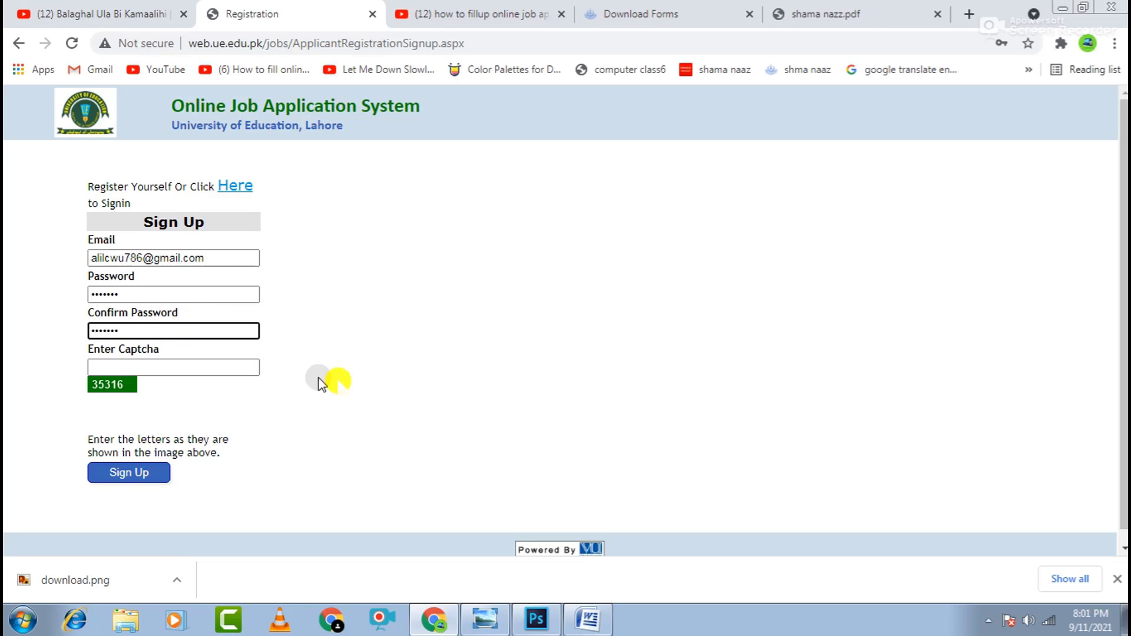
- Enter the displayed captcha code and start a new bullet in Word
{"action": "left_click", "coordinate": [231, 368]}
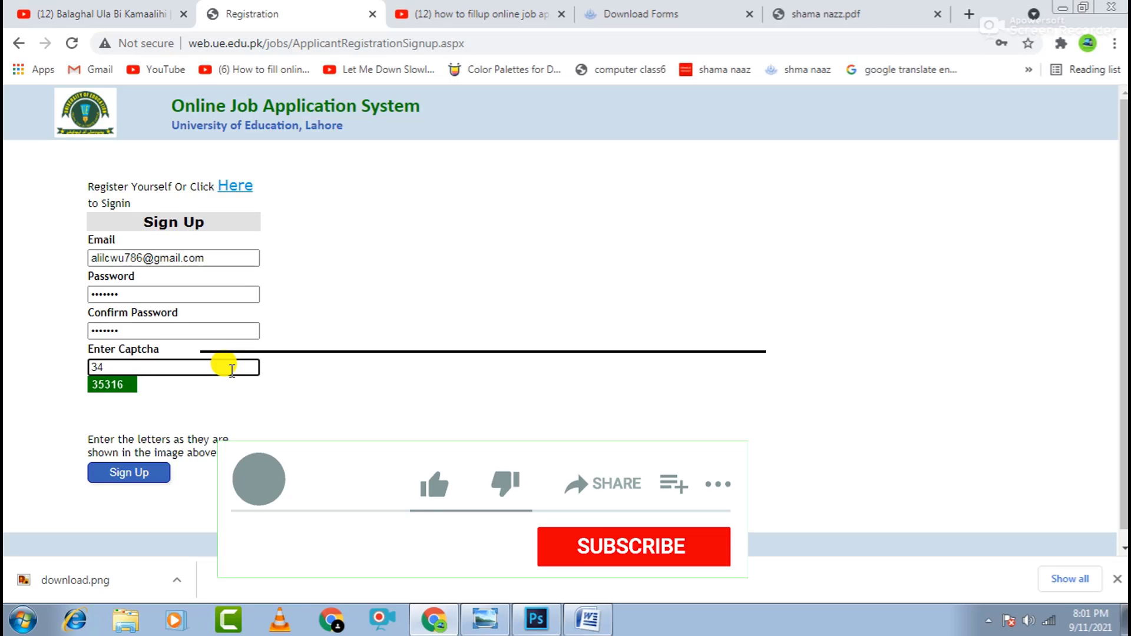
{"action": "type", "text": "35316"}
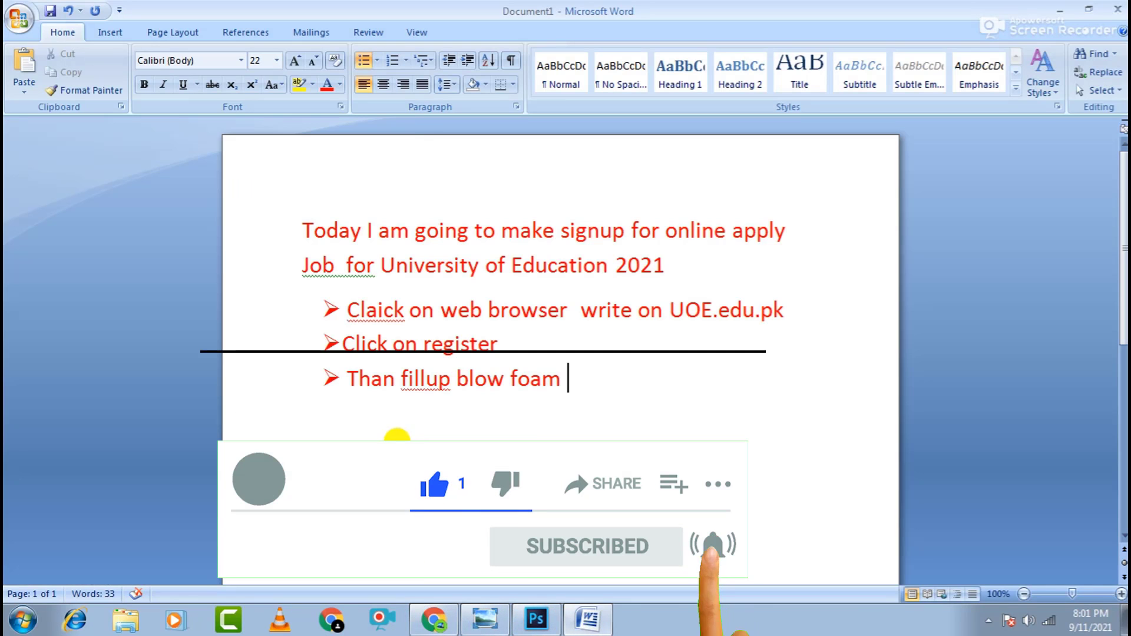
{"action": "key", "text": "Return"}
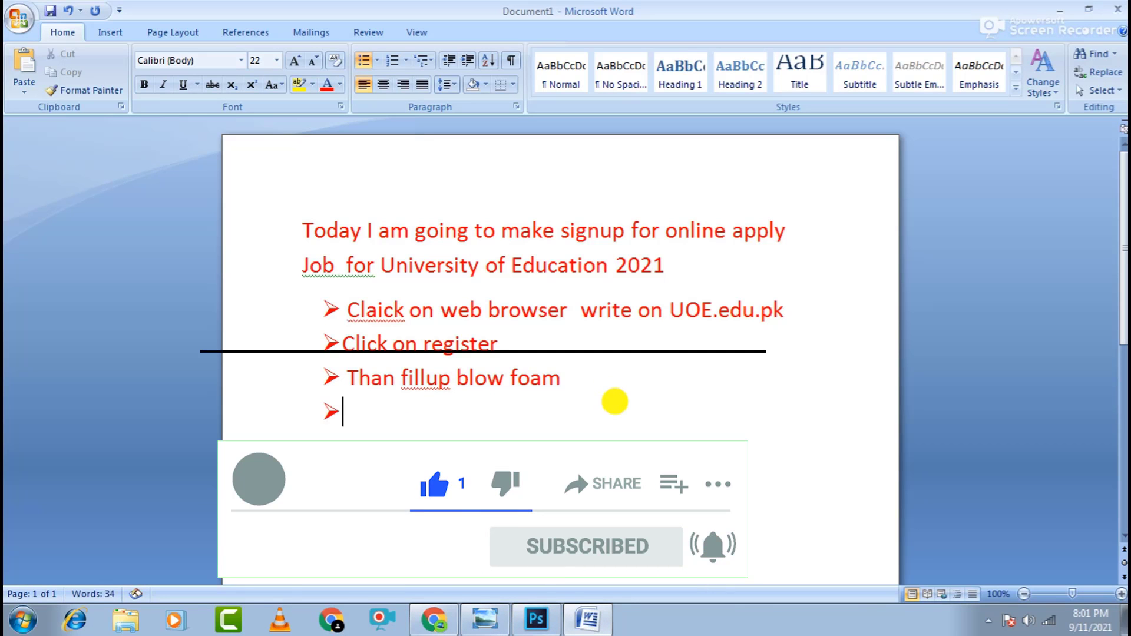
- Type the bullet 'view on captcha and type same no', fixing typos, and start another bullet
{"action": "type", "text": "click on"}
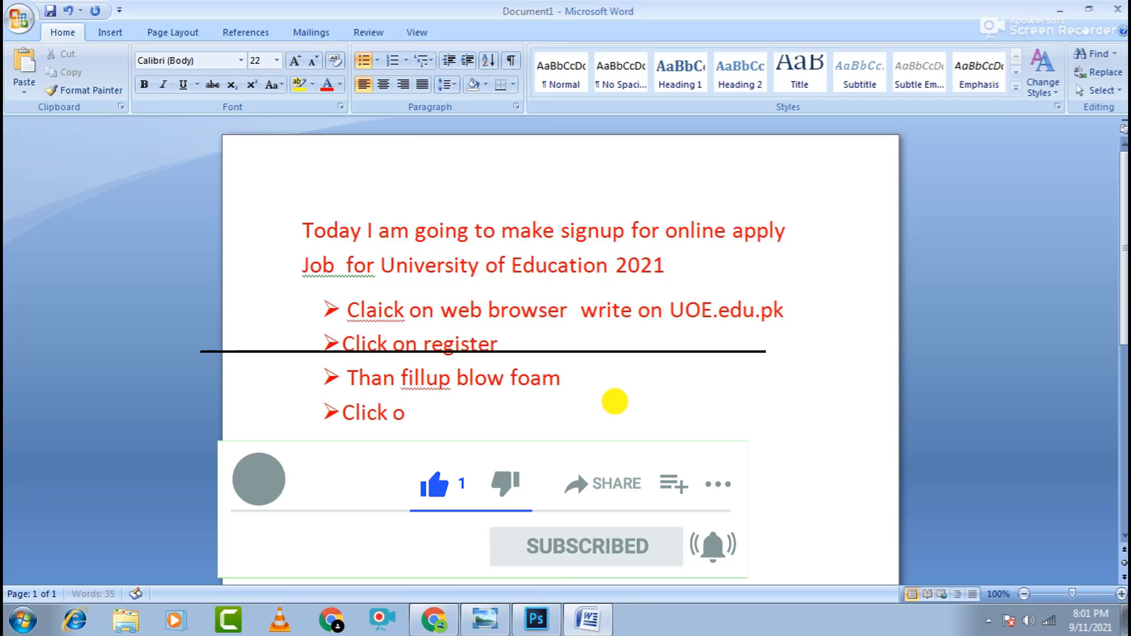
{"action": "key", "text": "BackSpace"}
{"action": "key", "text": "BackSpace"}
{"action": "key", "text": "BackSpace"}
{"action": "key", "text": "BackSpace"}
{"action": "key", "text": "BackSpace"}
{"action": "key", "text": "BackSpace"}
{"action": "key", "text": "BackSpace"}
{"action": "key", "text": "BackSpace"}
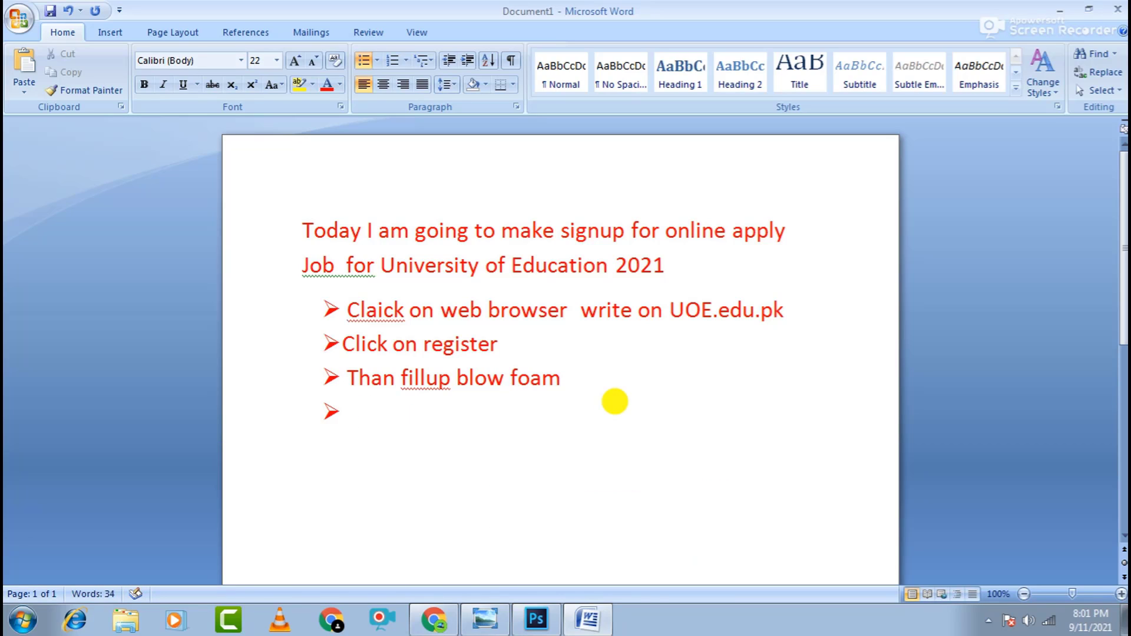
{"action": "type", "text": "view on "}
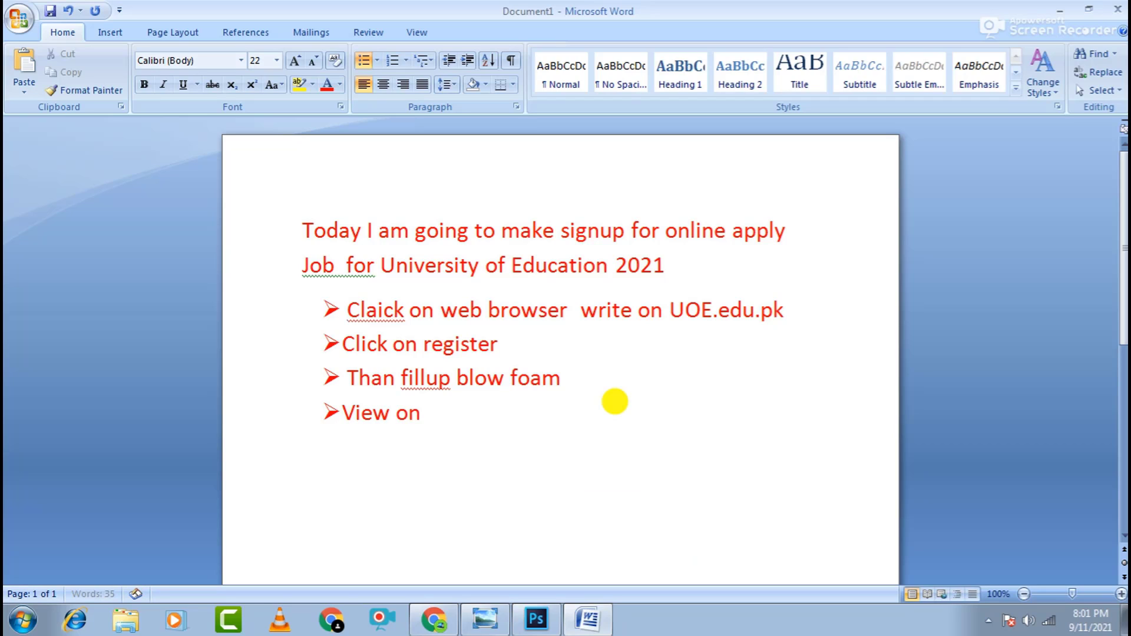
{"action": "type", "text": "captcha a"}
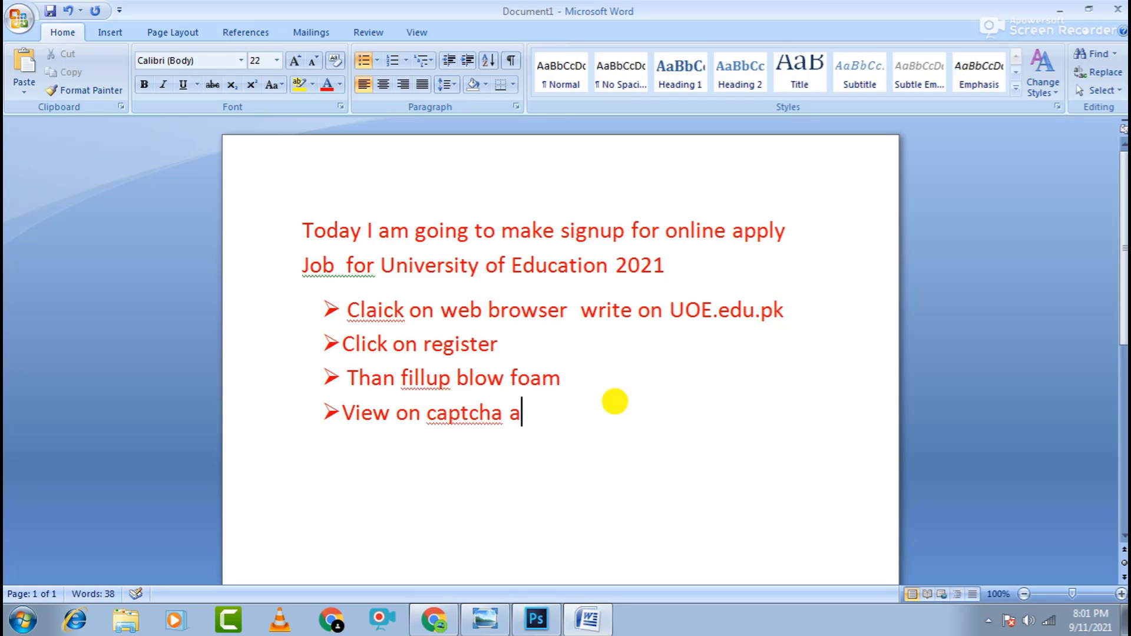
{"action": "type", "text": "n"}
{"action": "type", "text": "y"}
{"action": "key", "text": "BackSpace"}
{"action": "key", "text": "BackSpace"}
{"action": "type", "text": "d t"}
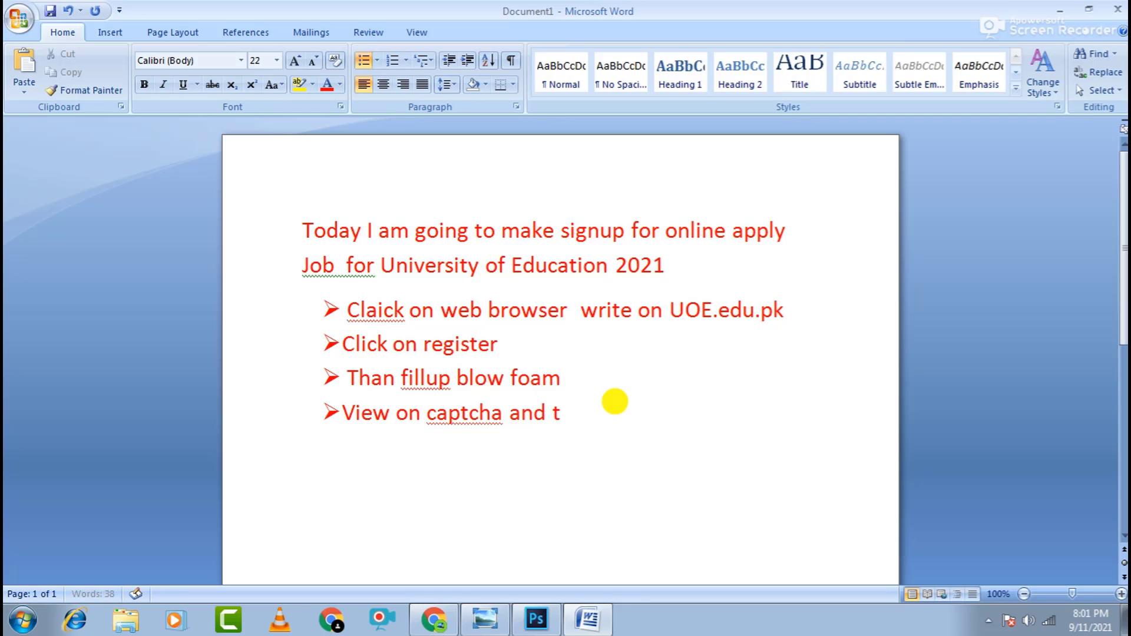
{"action": "type", "text": "ype same no."}
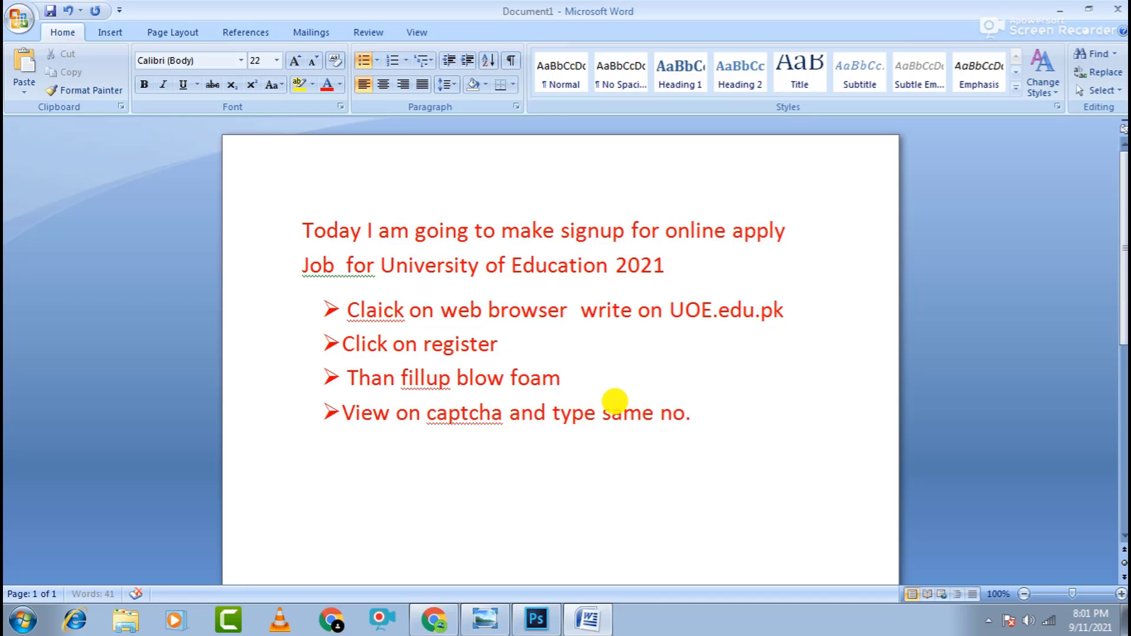
{"action": "key", "text": "Return"}
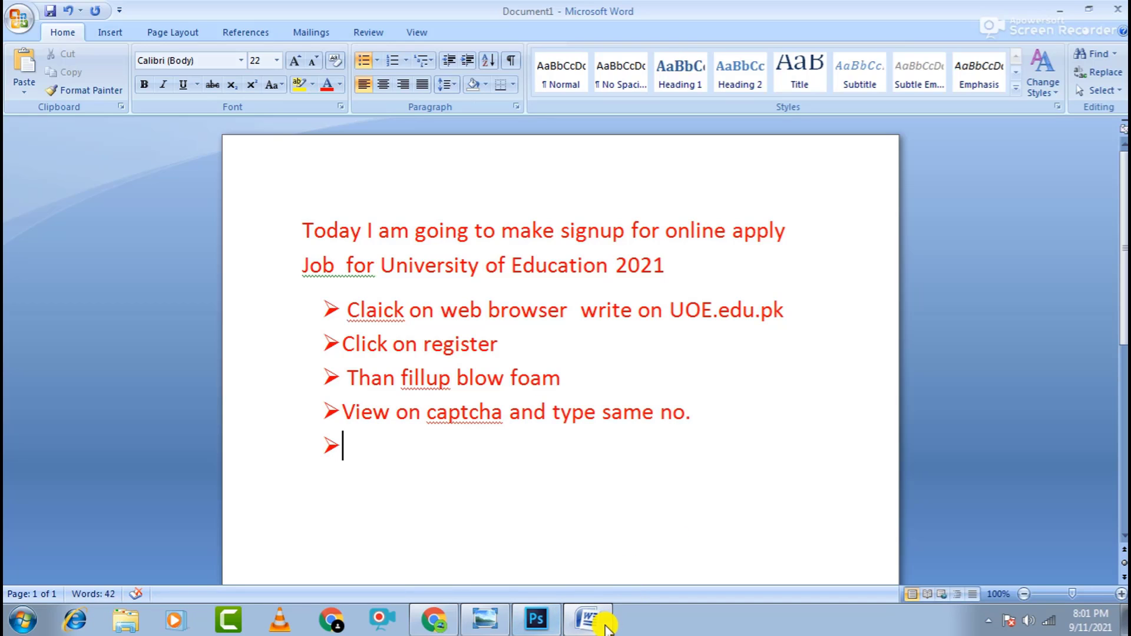
{"action": "left_click", "coordinate": [583, 613]}
- Submit the sign-up form and save the password from Chrome's Save password popup
{"action": "left_click", "coordinate": [580, 610]}
{"action": "left_click", "coordinate": [584, 613]}
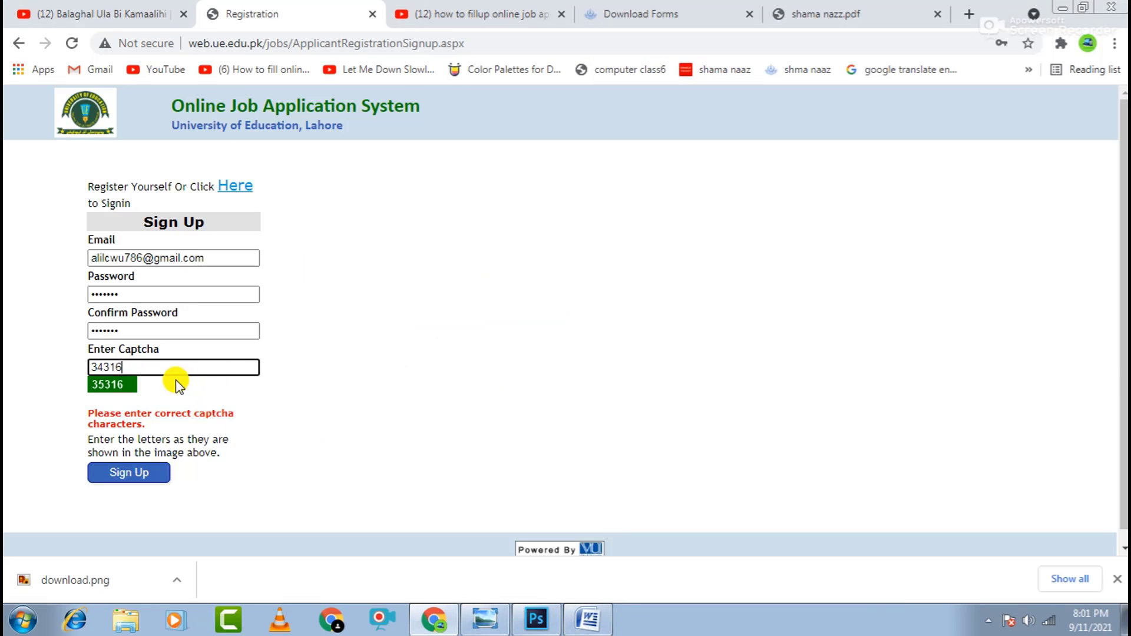
{"action": "left_click", "coordinate": [141, 474]}
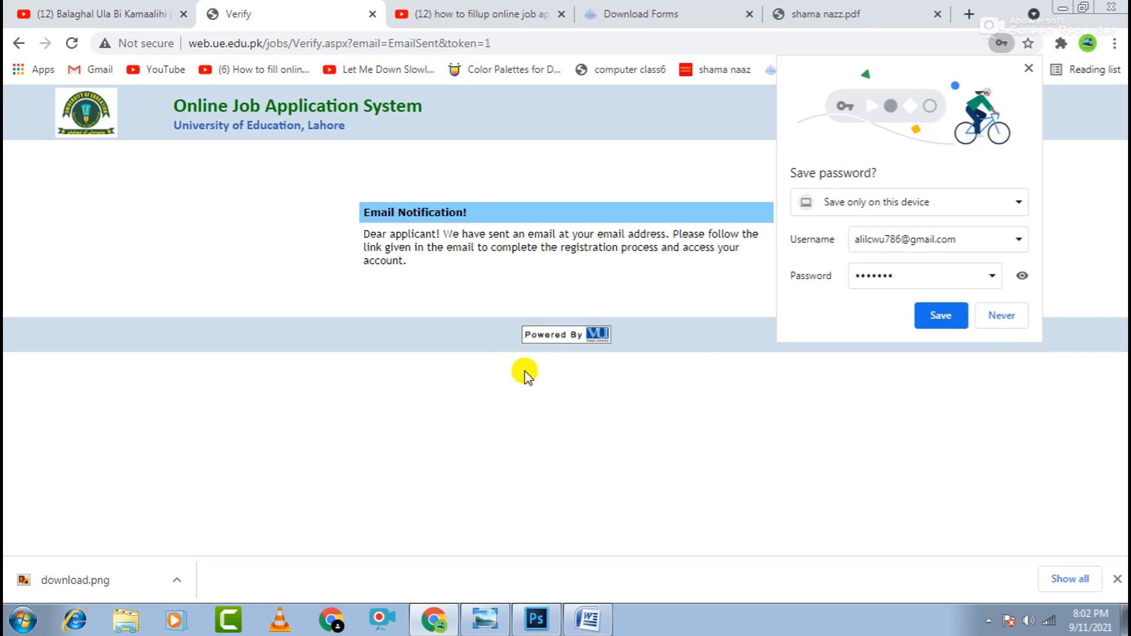
{"action": "left_click", "coordinate": [935, 313]}
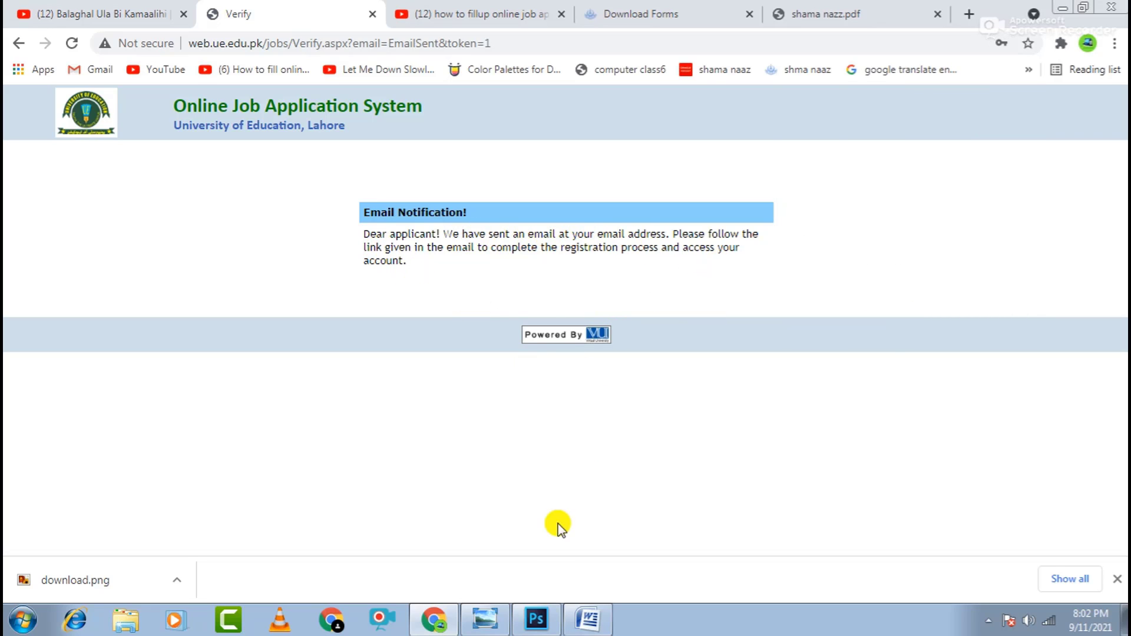
{"action": "left_click", "coordinate": [588, 619]}
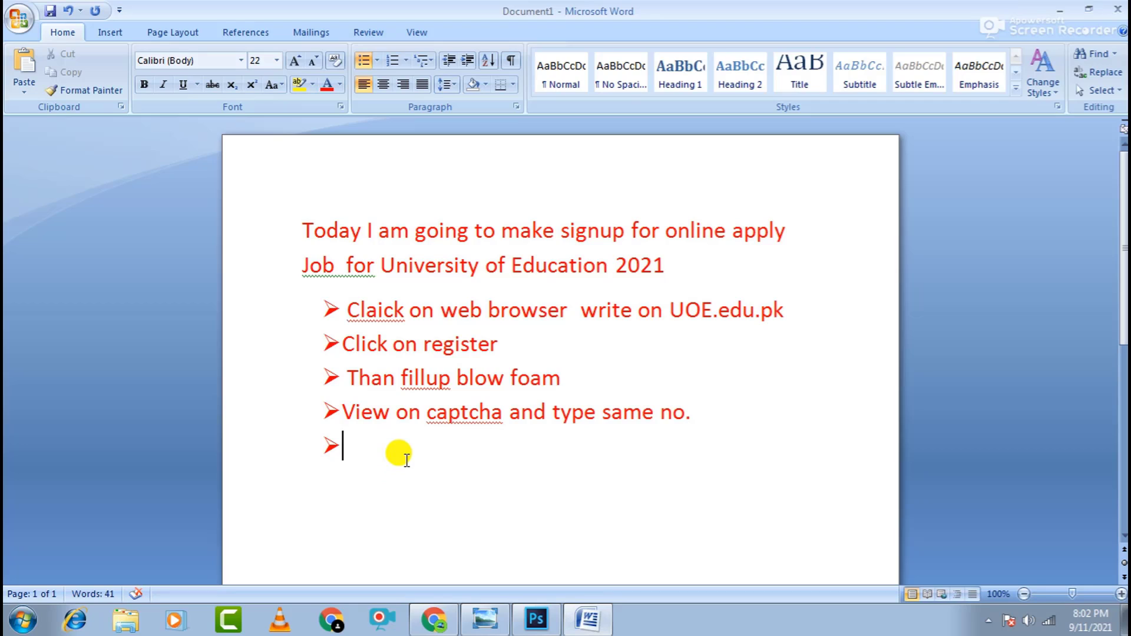
- Add the bullet 'click on sigup' and start another bullet below it
{"action": "type", "text": "click o"}
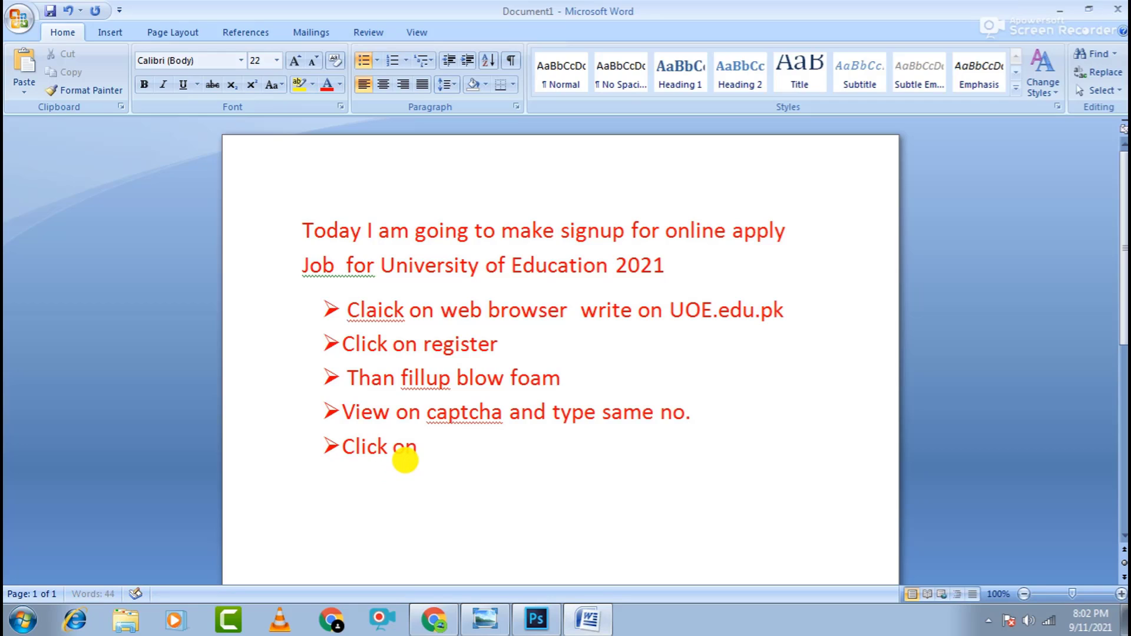
{"action": "type", "text": "n sin"}
{"action": "key", "text": "BackSpace"}
{"action": "type", "text": "gup"}
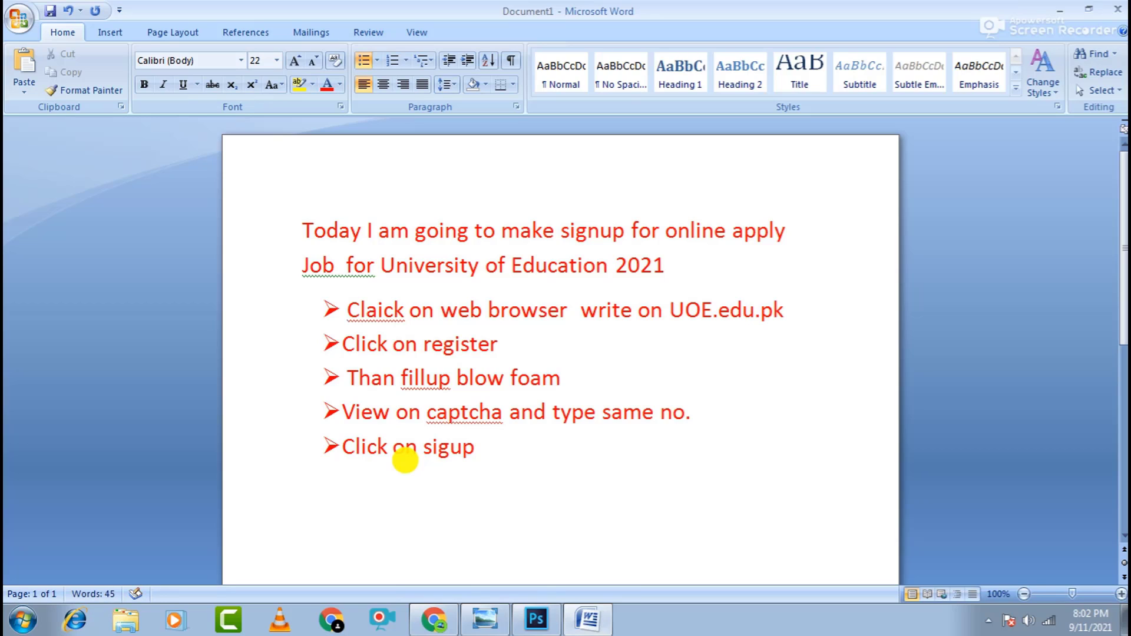
{"action": "key", "text": "Return"}
- Add 'go to registered email and verify', correcting 'registred' and 'verfy' from spelling suggestions
{"action": "type", "text": "go to "}
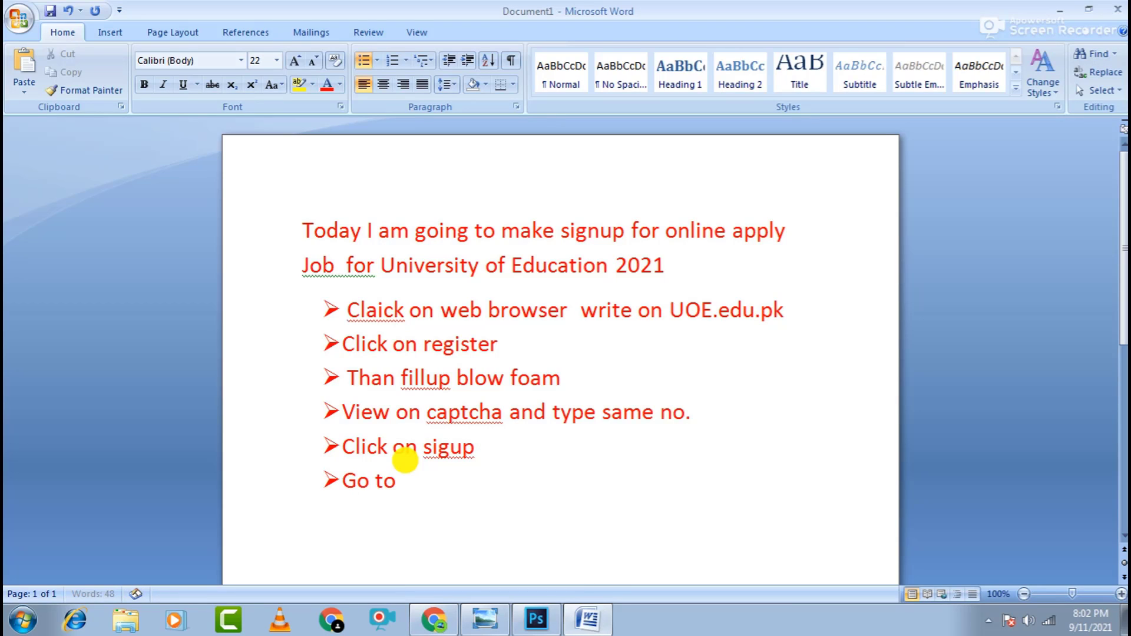
{"action": "type", "text": "registred email"}
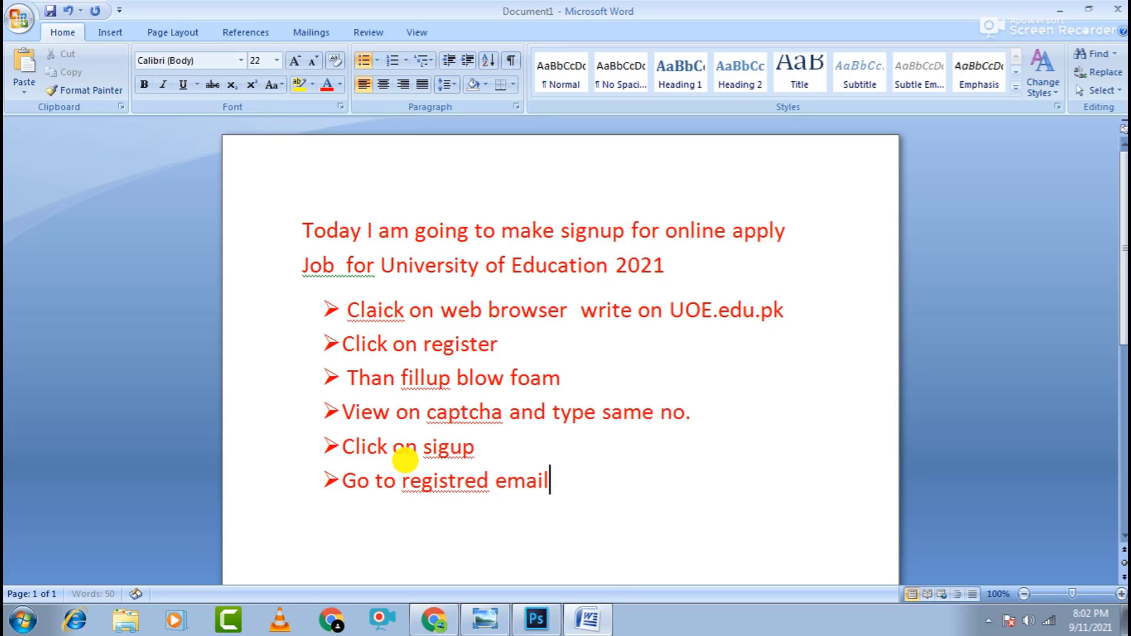
{"action": "type", "text": " and ver"}
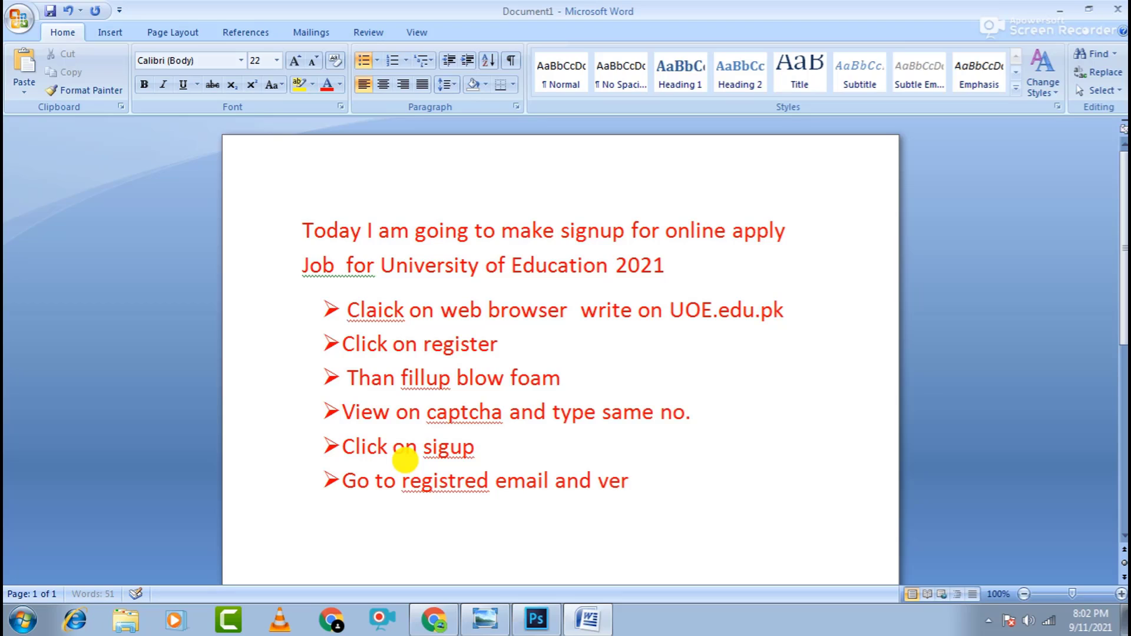
{"action": "type", "text": "fy"}
{"action": "right_click", "coordinate": [487, 482]}
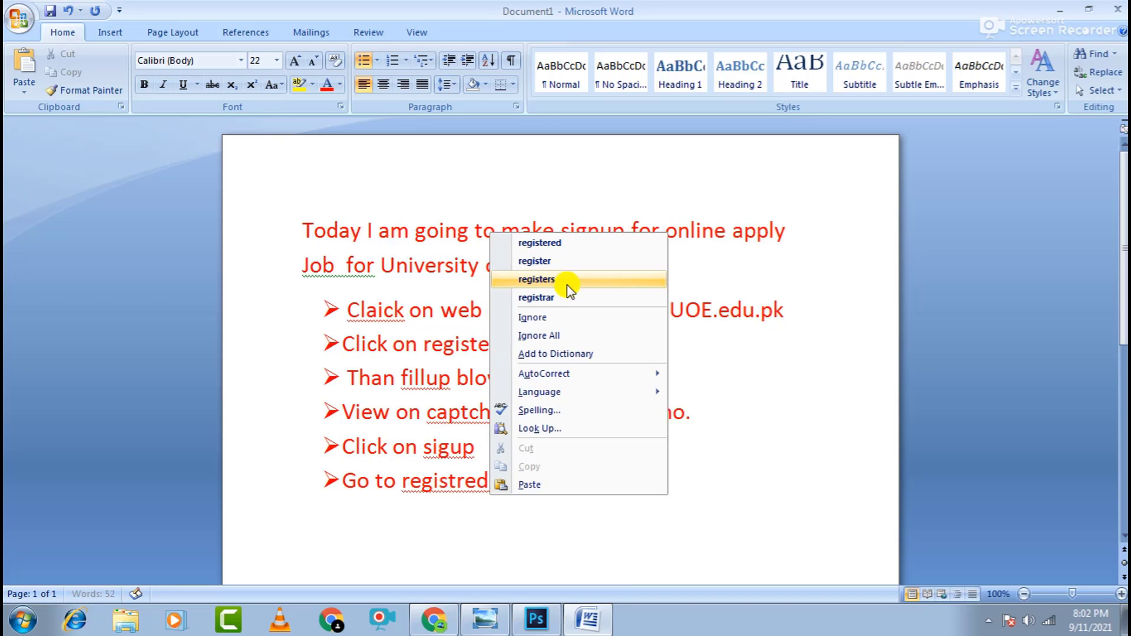
{"action": "left_click", "coordinate": [535, 243]}
{"action": "right_click", "coordinate": [631, 479]}
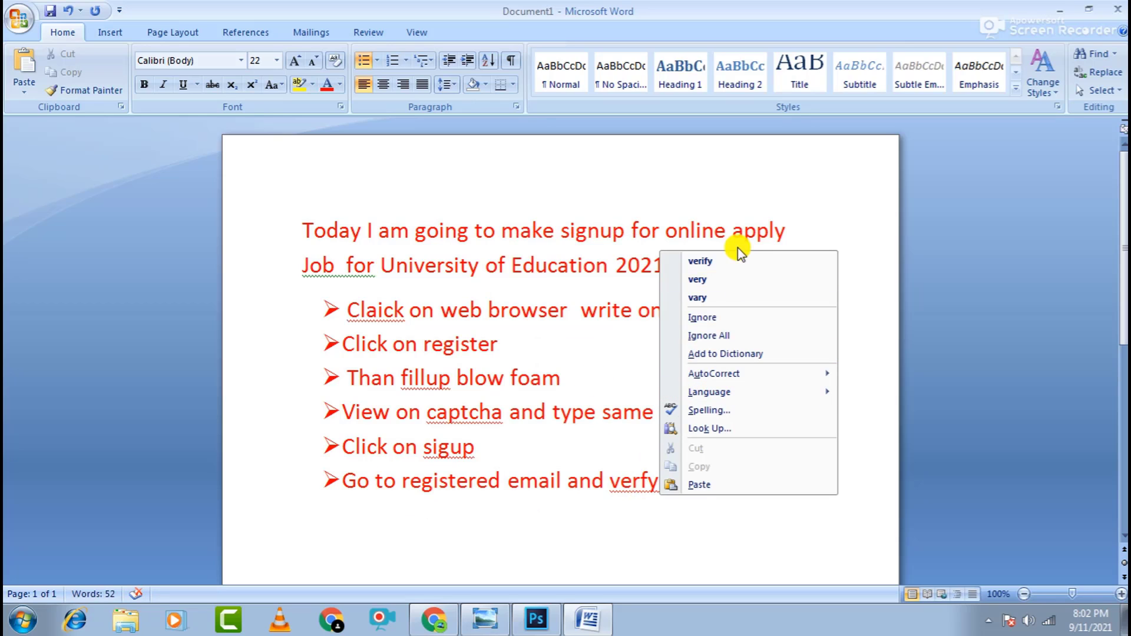
{"action": "left_click", "coordinate": [737, 254]}
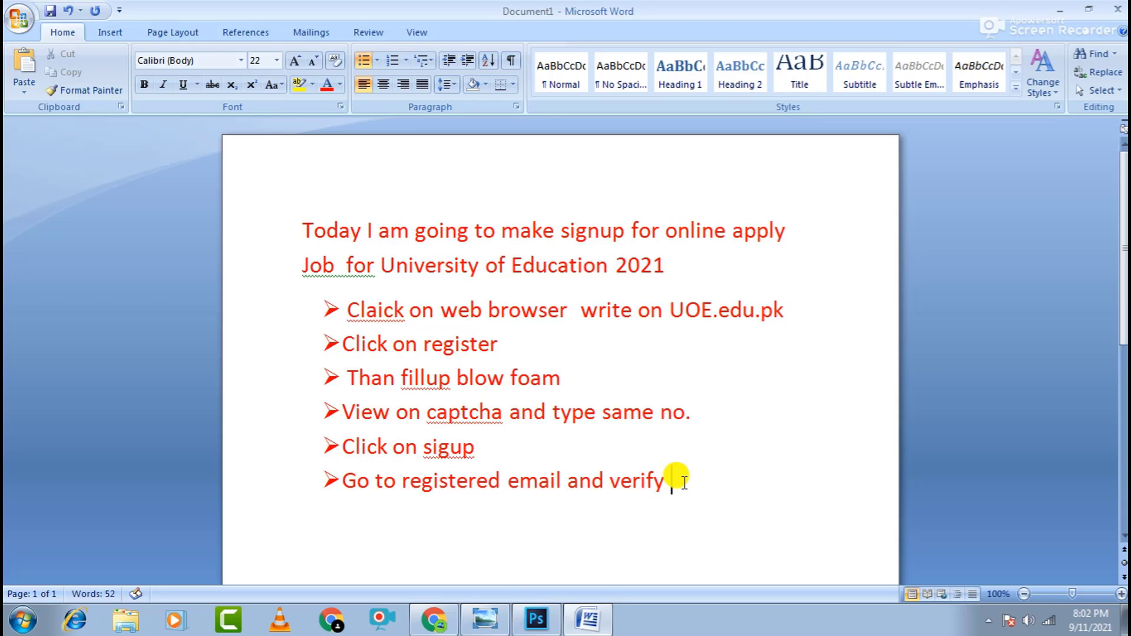
{"action": "left_click", "coordinate": [434, 618]}
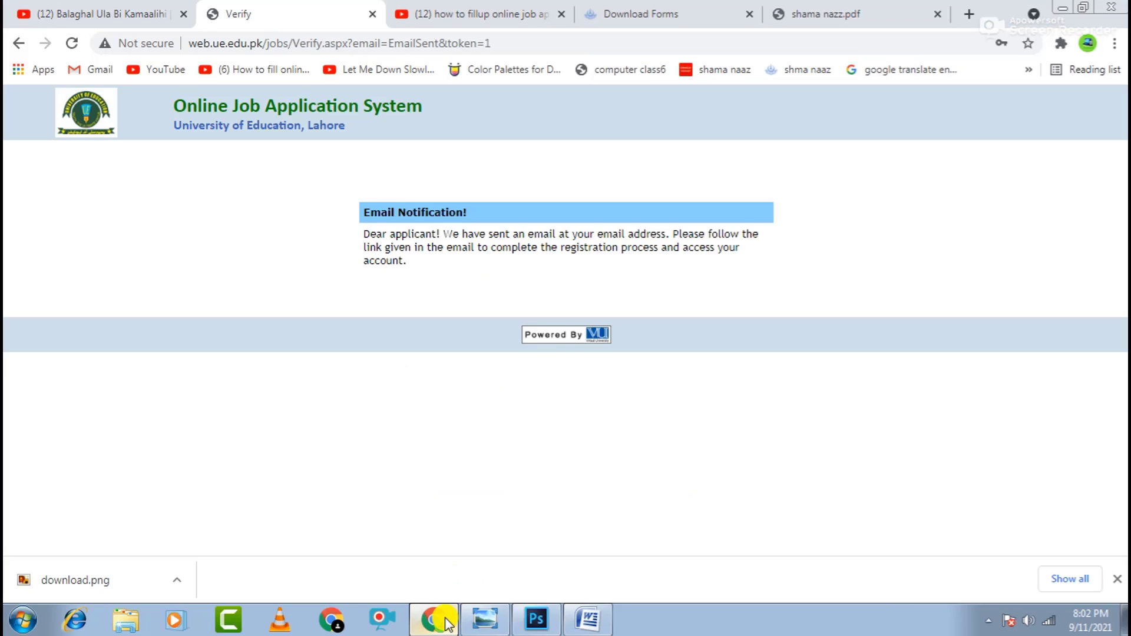
- Load gmail.com in a new Chrome tab
{"action": "left_click", "coordinate": [969, 14]}
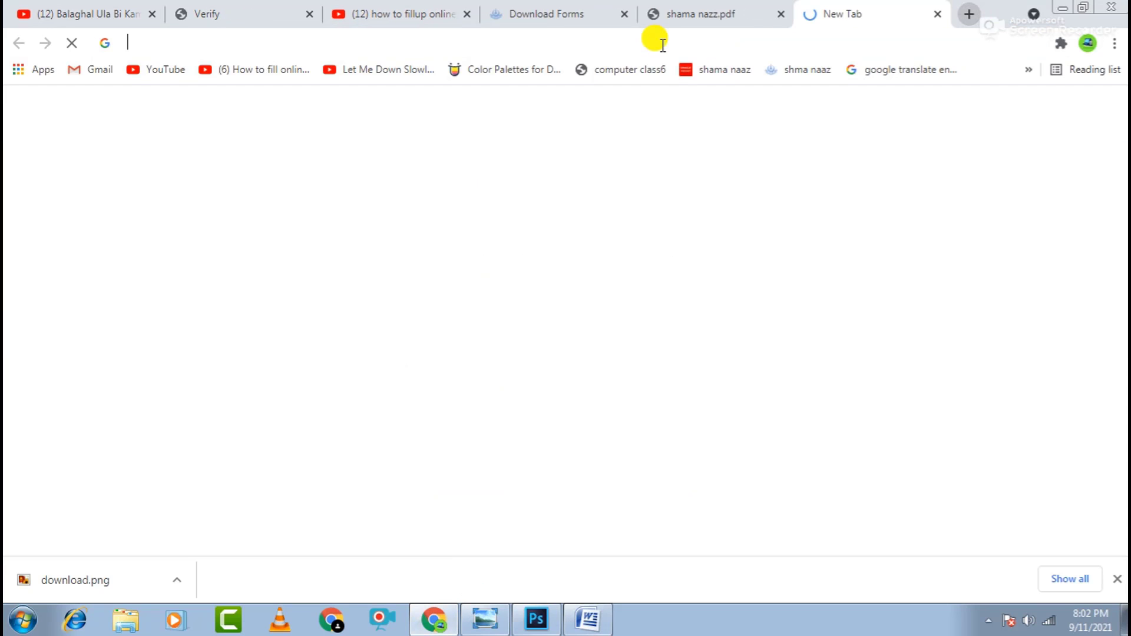
{"action": "type", "text": "gmail"}
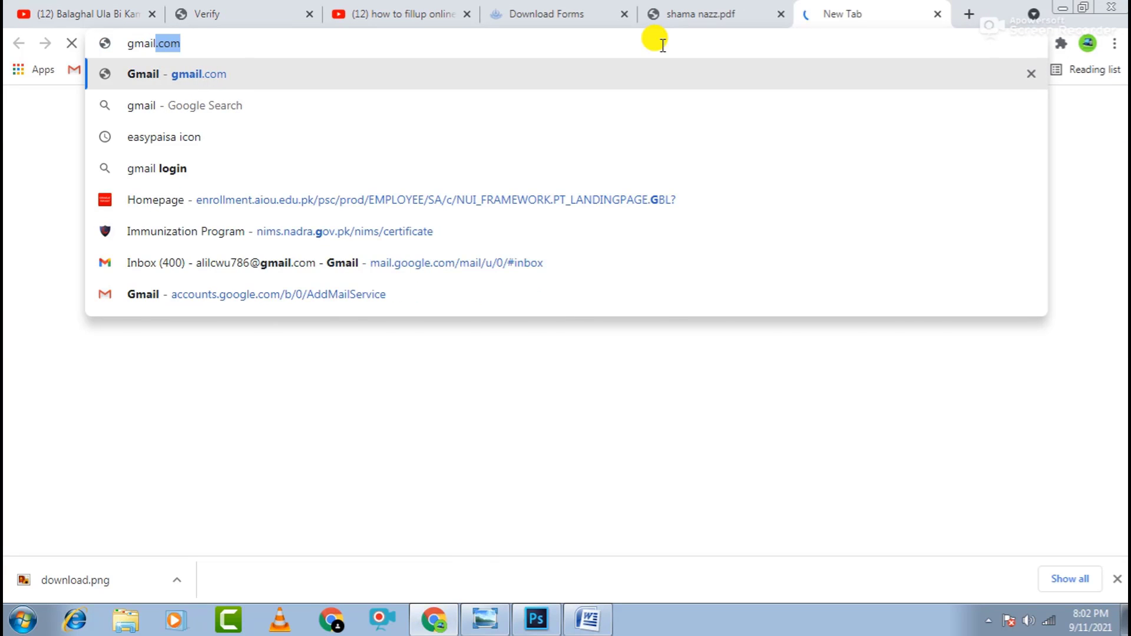
{"action": "key", "text": "Return"}
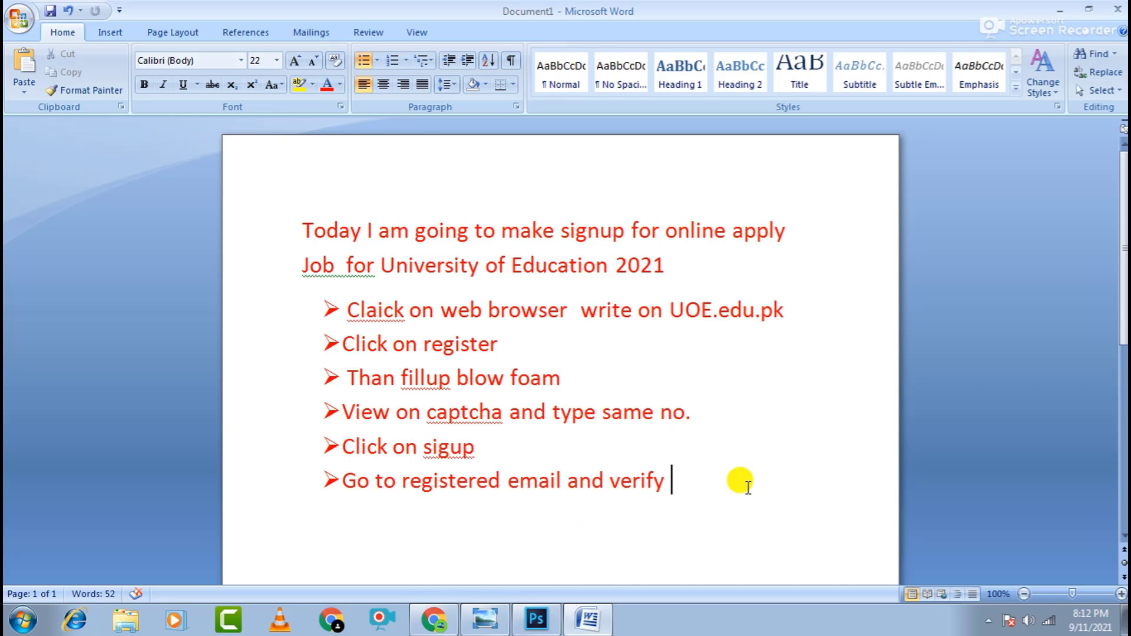
- Start a new bullet below the verify step, beginning with 'claik'
{"action": "key", "text": "Return"}
{"action": "type", "text": "cl"}
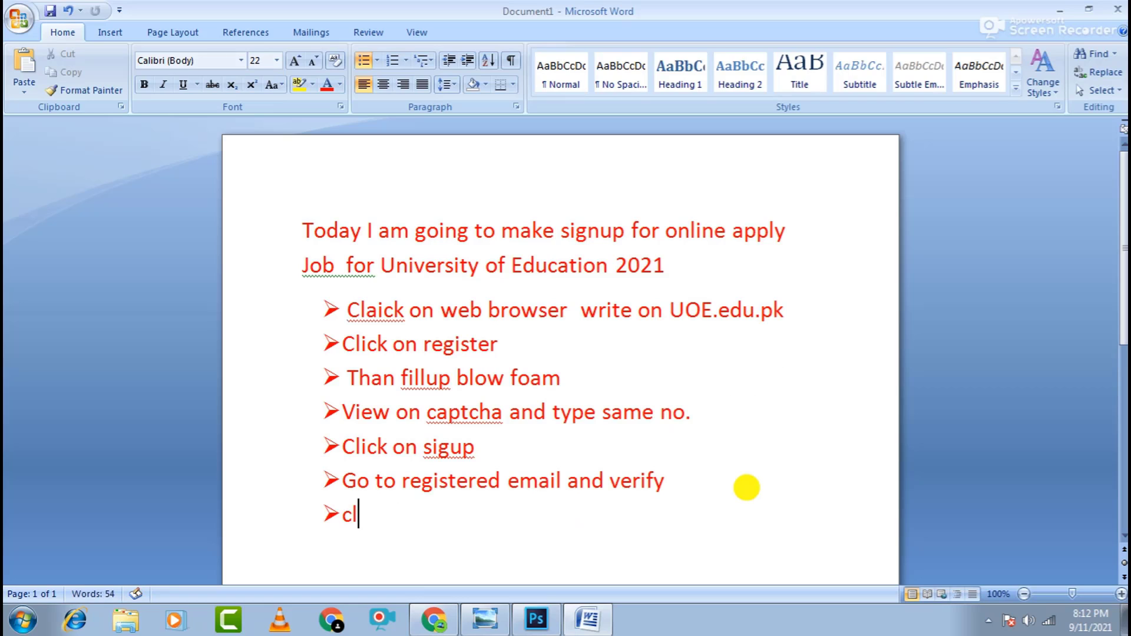
{"action": "type", "text": "aik"}
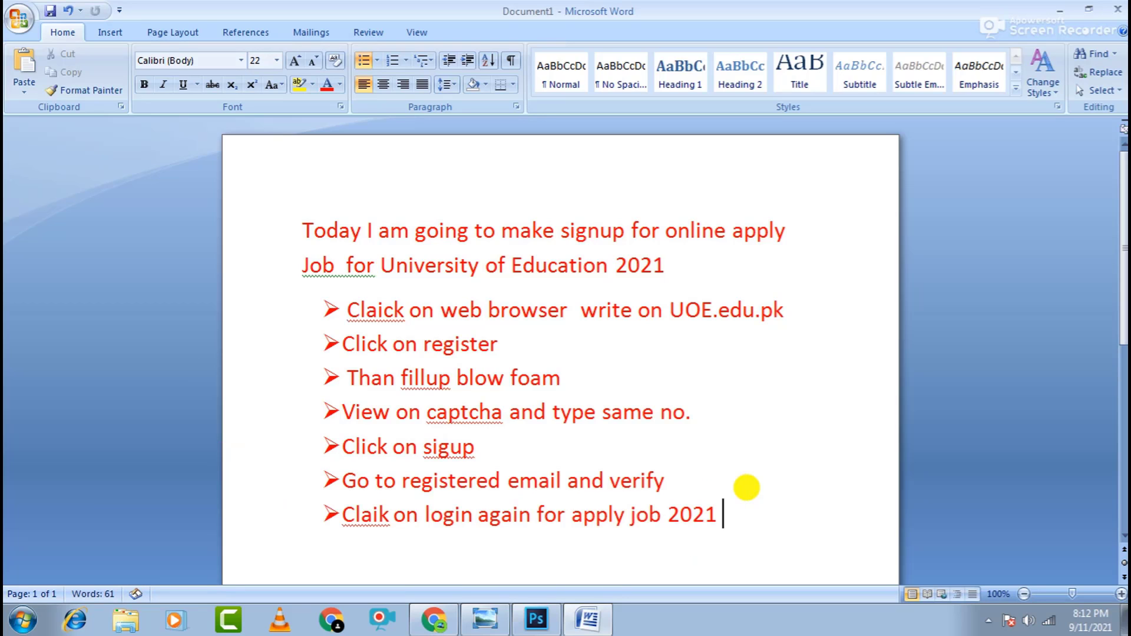
- In Chrome, go back to the UE Online Job Application System's Sign In page
{"action": "left_click", "coordinate": [434, 619]}
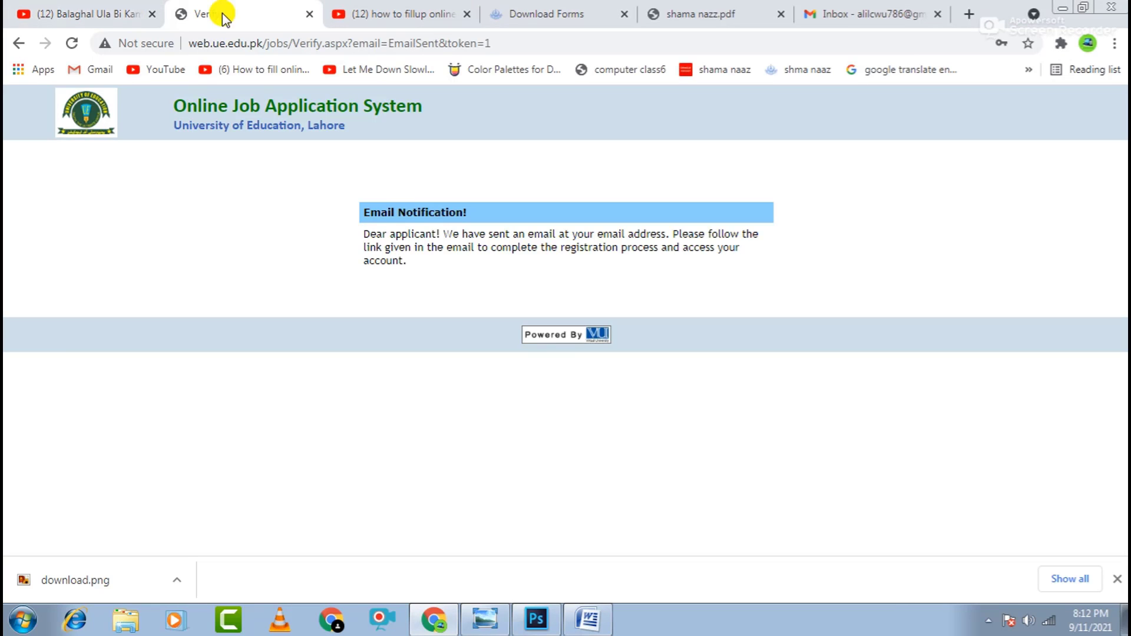
{"action": "left_click", "coordinate": [18, 43]}
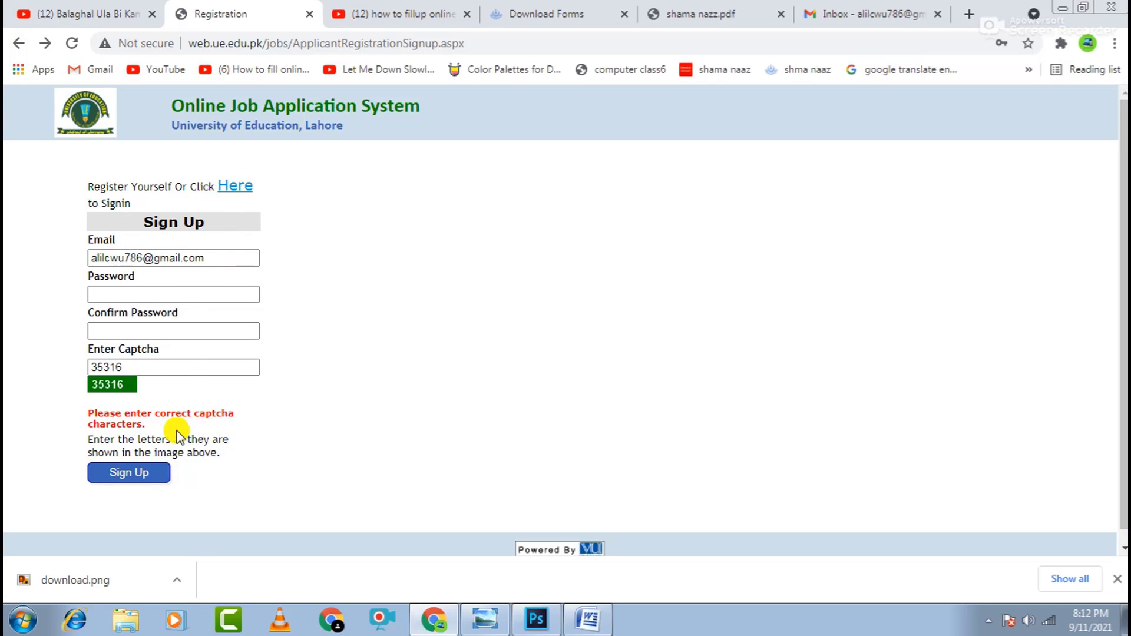
{"action": "scroll", "coordinate": [177, 436], "scroll_direction": "down", "scroll_amount": 1}
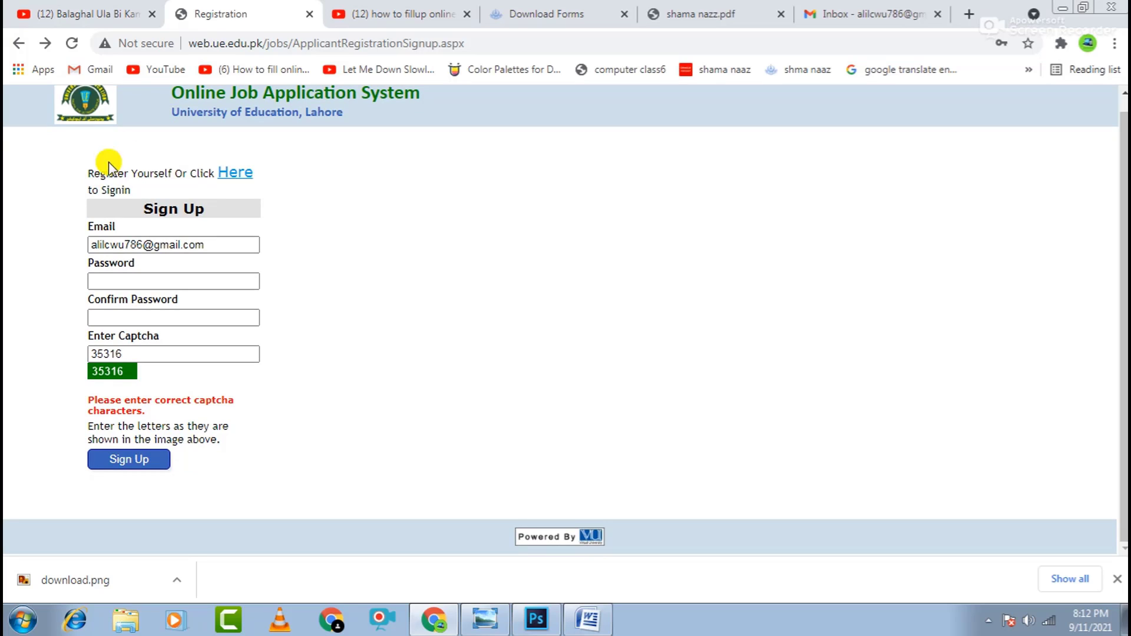
{"action": "left_click", "coordinate": [22, 43]}
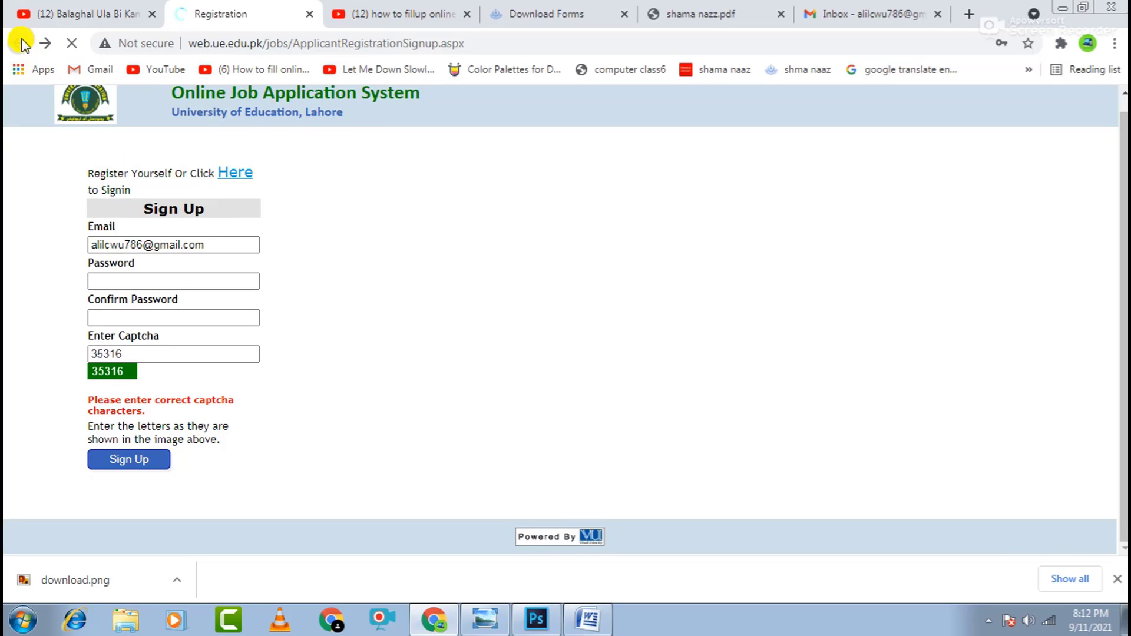
{"action": "left_click", "coordinate": [463, 42]}
{"action": "left_click", "coordinate": [462, 42]}
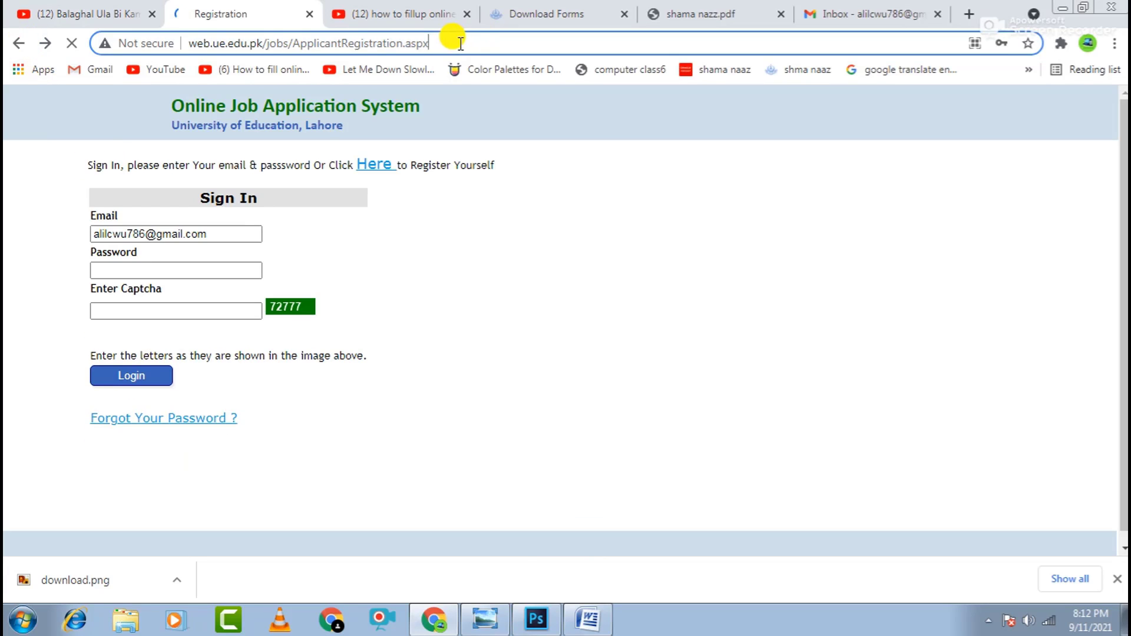
- Fill the Sign In form with the saved password and the displayed captcha code
{"action": "left_click", "coordinate": [183, 266]}
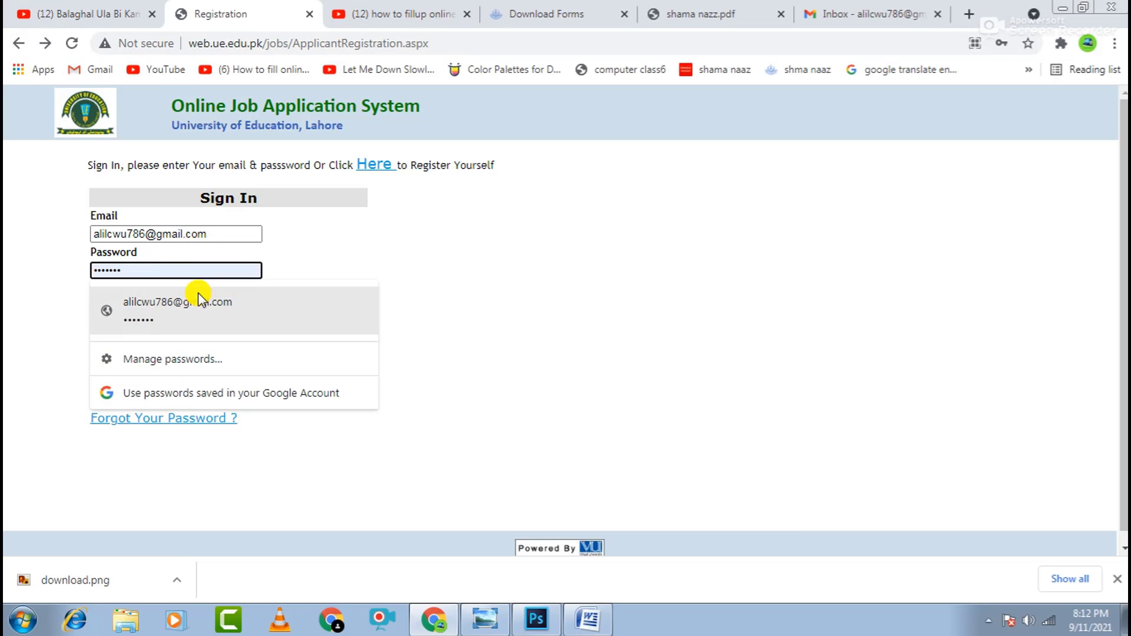
{"action": "left_click", "coordinate": [206, 296]}
{"action": "left_click", "coordinate": [193, 307]}
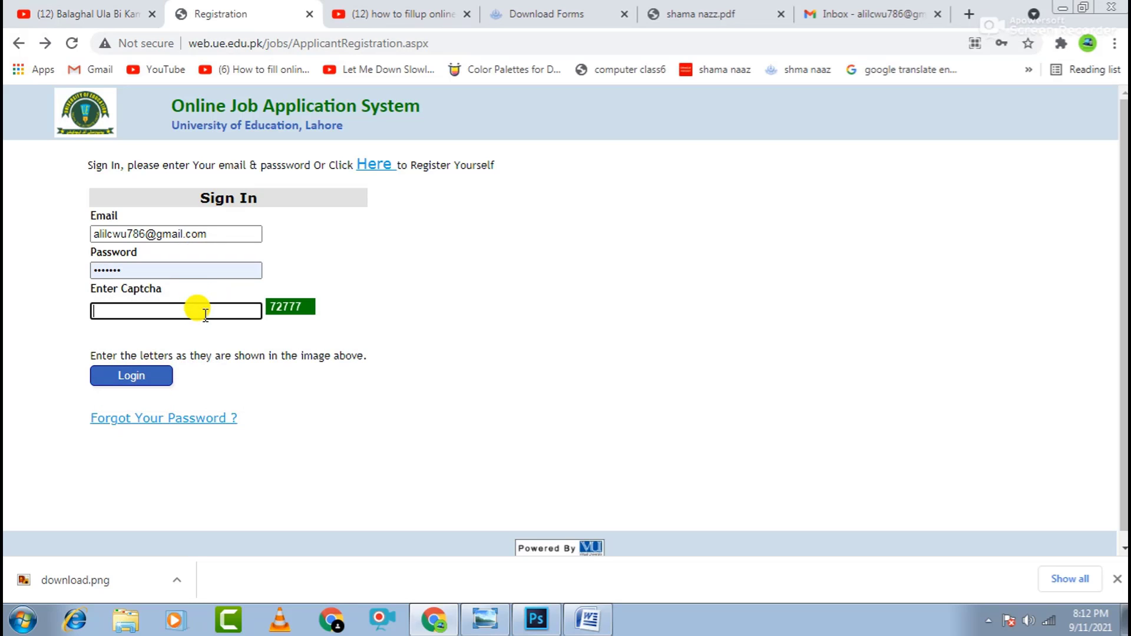
{"action": "type", "text": "72777"}
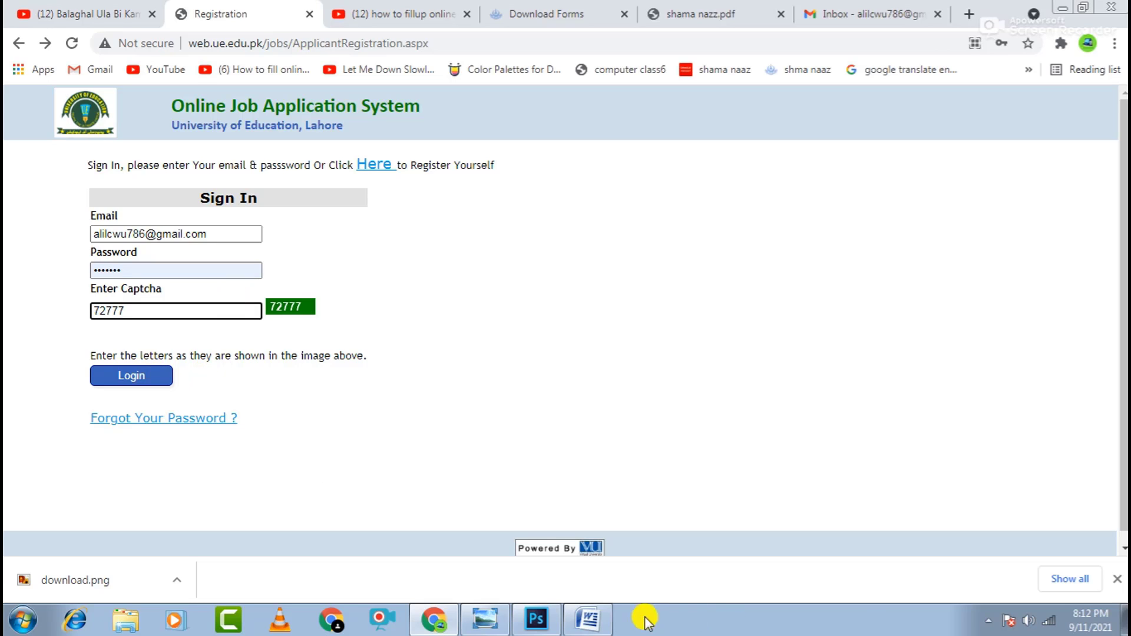
{"action": "left_click", "coordinate": [590, 618]}
- Add the arrow bullet 'Click on login and apply for job' and begin another bullet below it
{"action": "key", "text": "Return"}
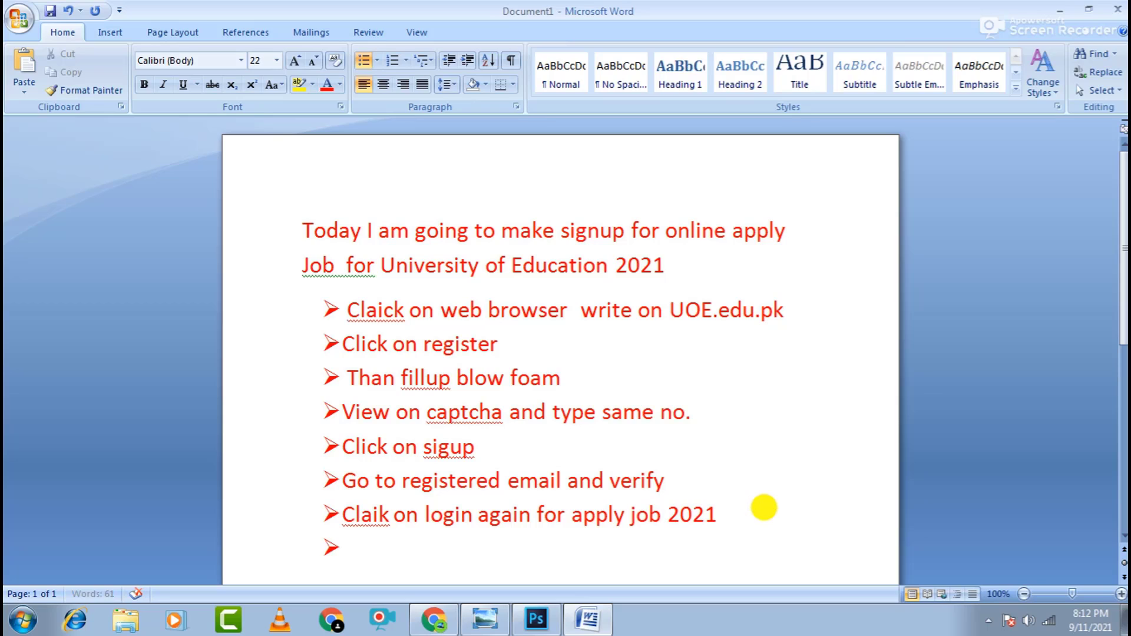
{"action": "type", "text": "click on "}
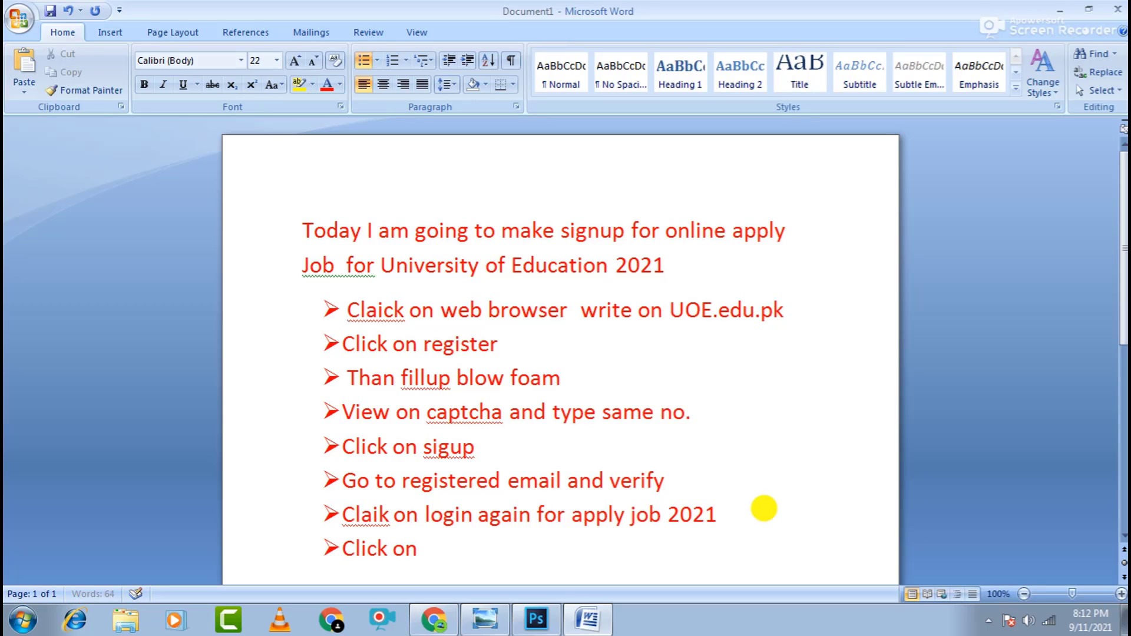
{"action": "type", "text": "loi ="}
{"action": "key", "text": "BackSpace"}
{"action": "key", "text": "BackSpace"}
{"action": "key", "text": "BackSpace"}
{"action": "type", "text": "gin and "}
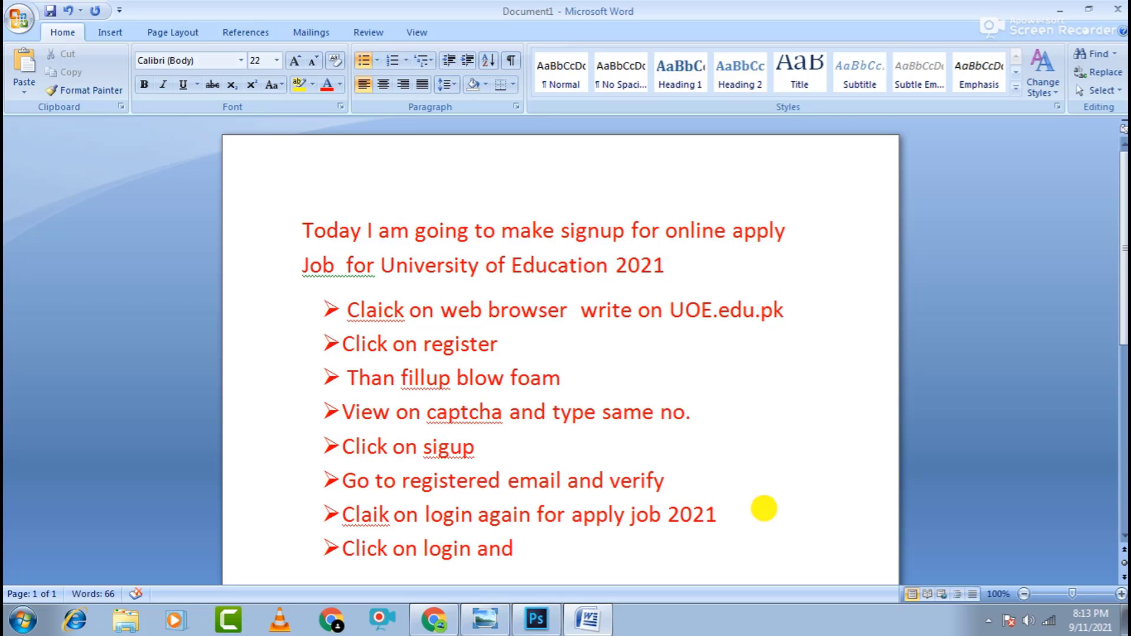
{"action": "type", "text": "a"}
{"action": "type", "text": "pply for"}
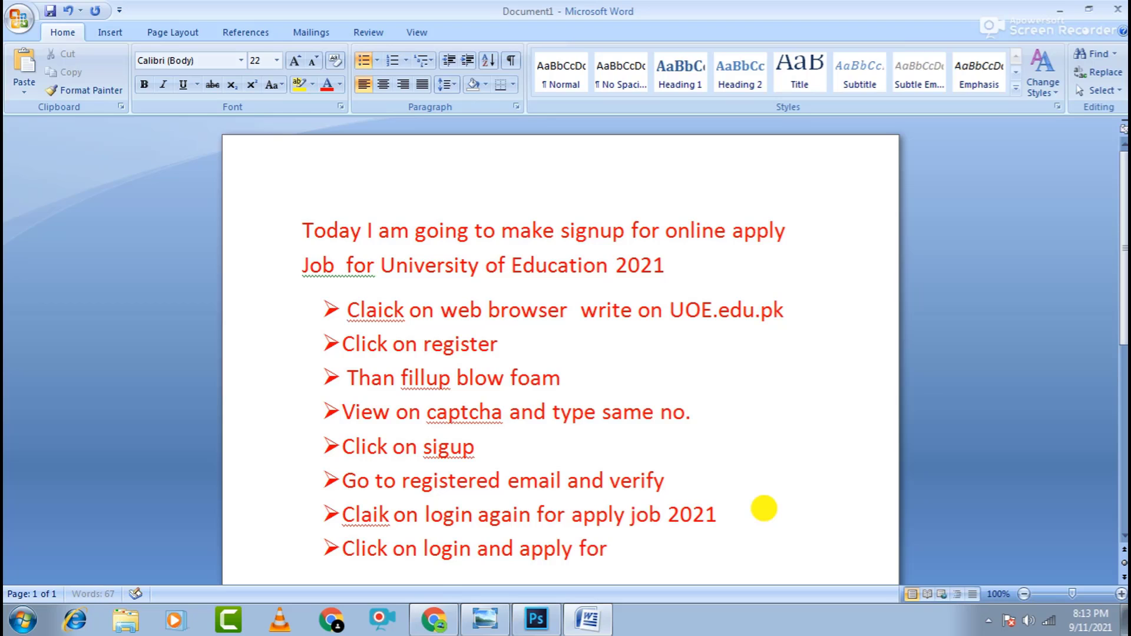
{"action": "type", "text": " job"}
{"action": "key", "text": "Return"}
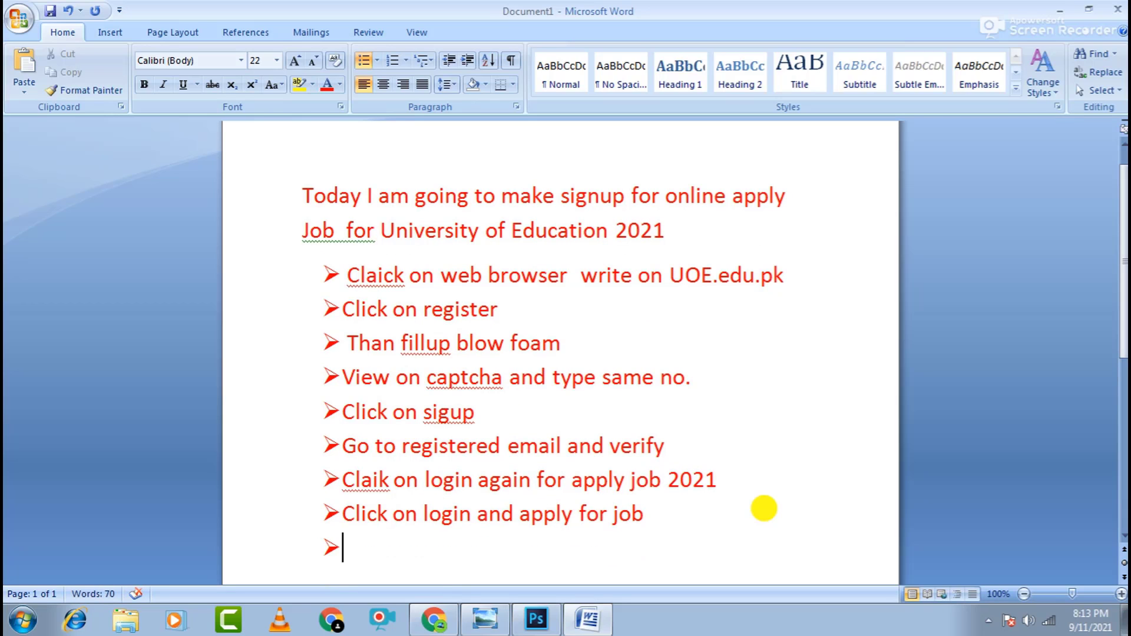
{"action": "type", "text": "Tanfu"}
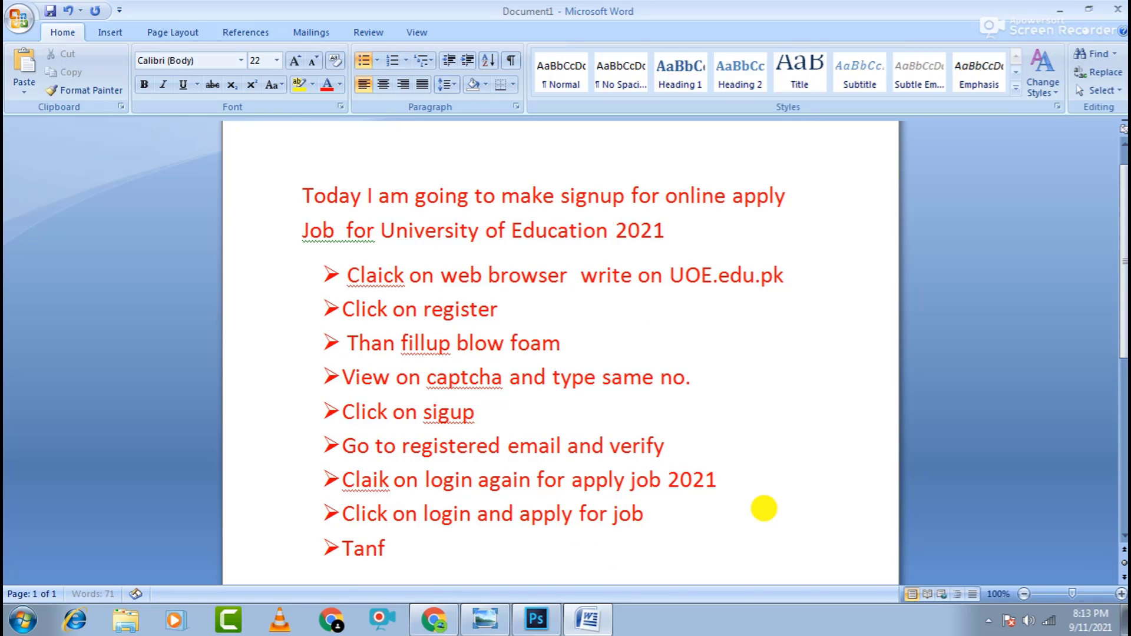
- Finish the list with bullets 'Tank you for watching please subscribe and share video' and 'ALLAH Hafiz'
{"action": "key", "text": "BackSpace"}
{"action": "key", "text": "BackSpace"}
{"action": "type", "text": "k you"}
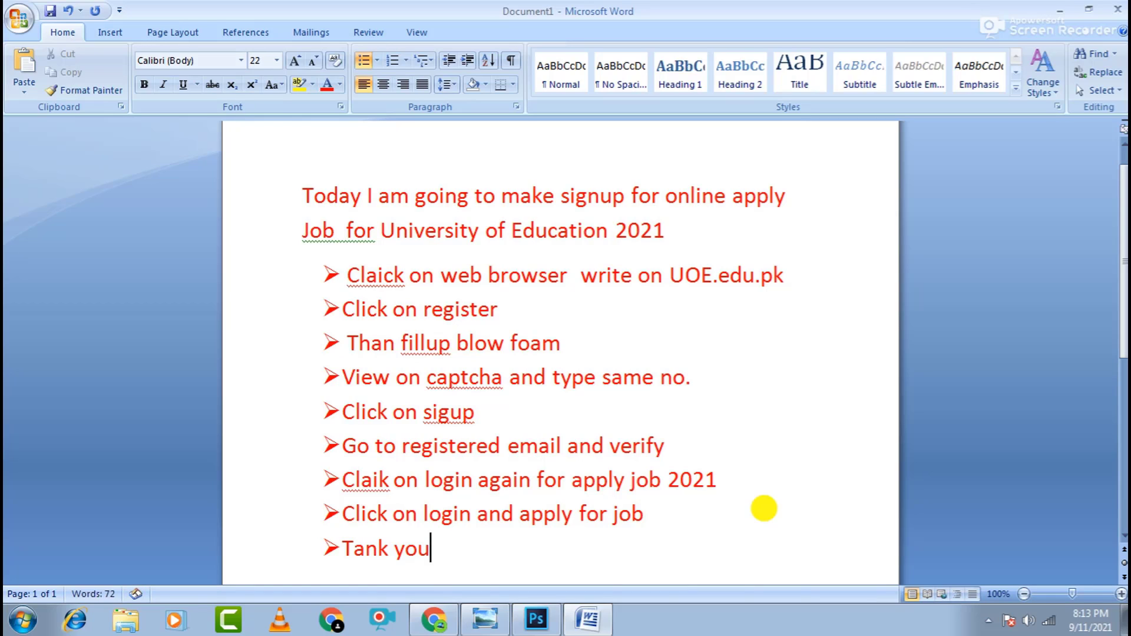
{"action": "type", "text": " for watcj"}
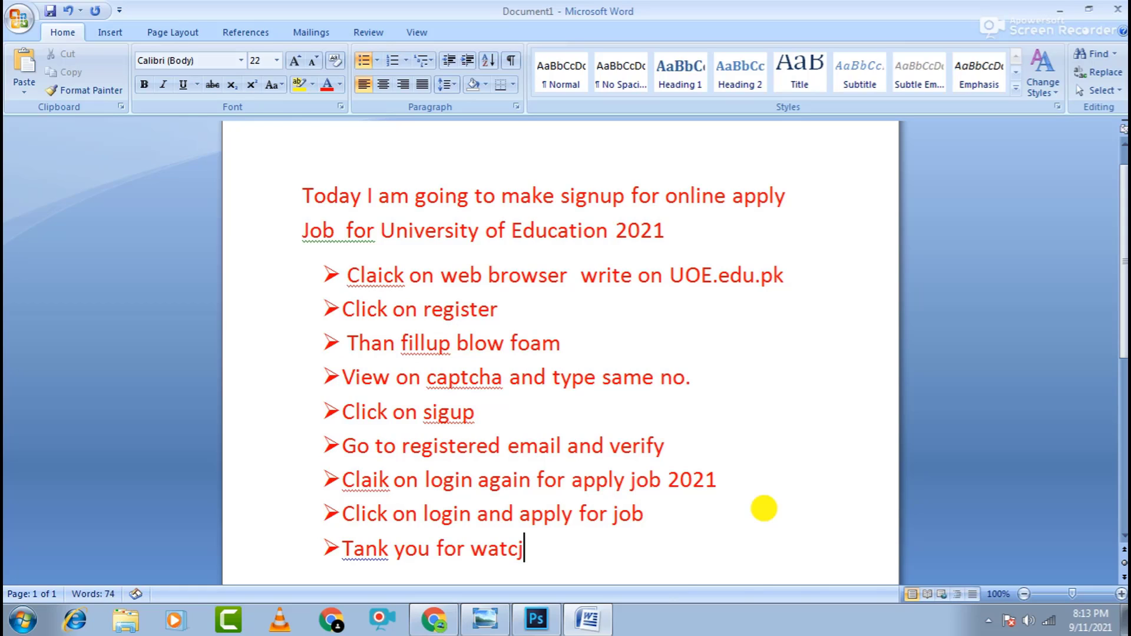
{"action": "key", "text": "BackSpace"}
{"action": "type", "text": "hing please su"}
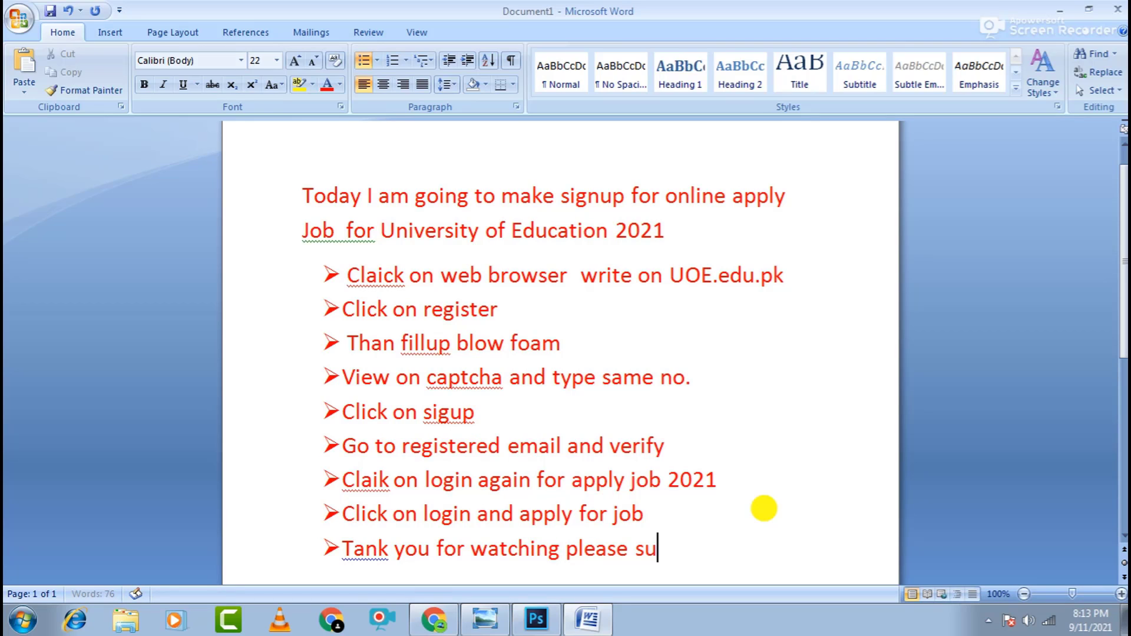
{"action": "type", "text": "bscribe"}
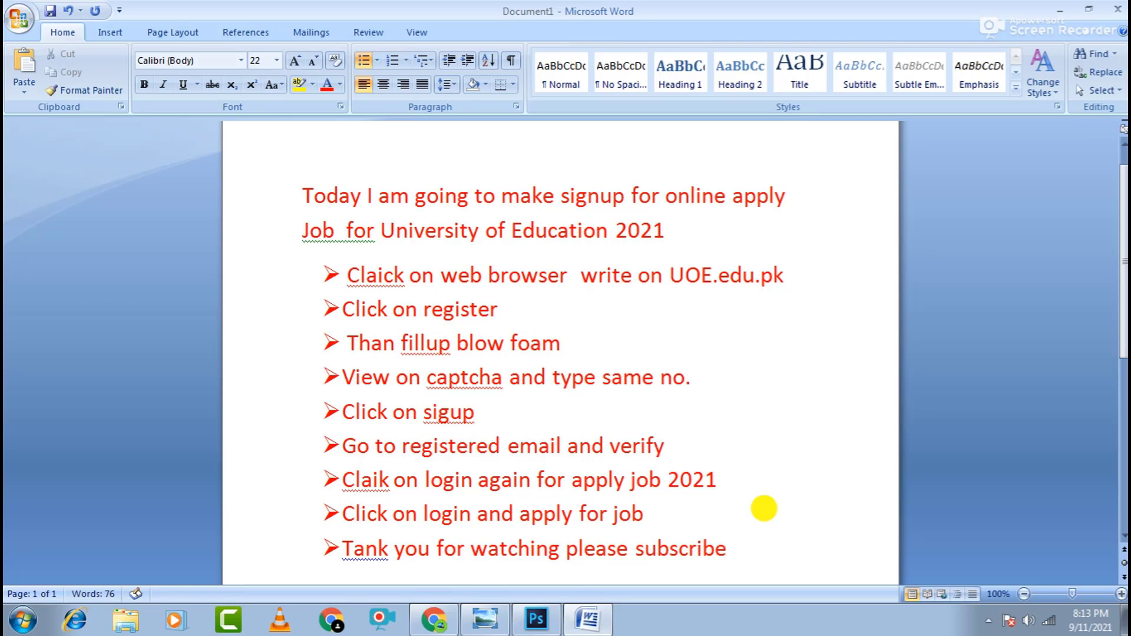
{"action": "type", "text": " and shar"}
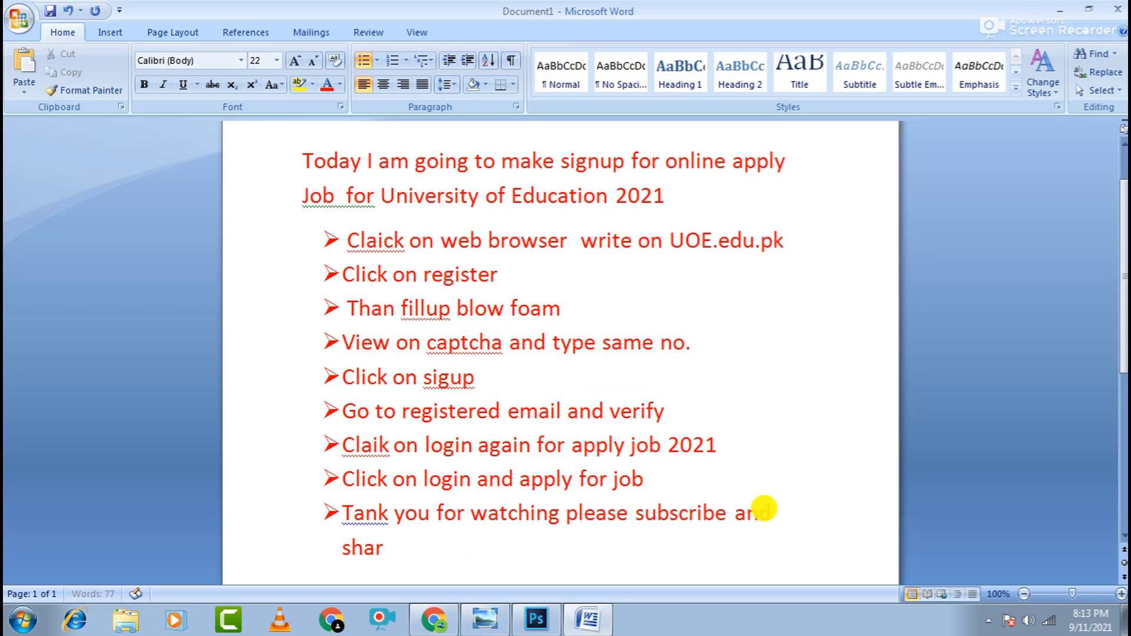
{"action": "type", "text": "e vide"}
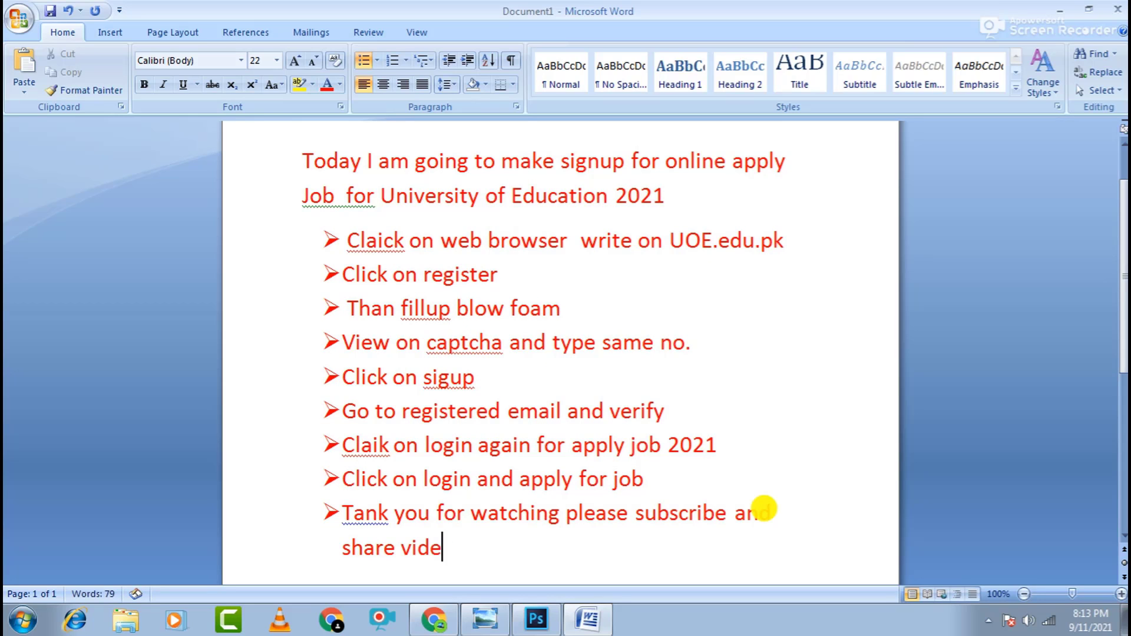
{"action": "type", "text": "o"}
{"action": "key", "text": "Return"}
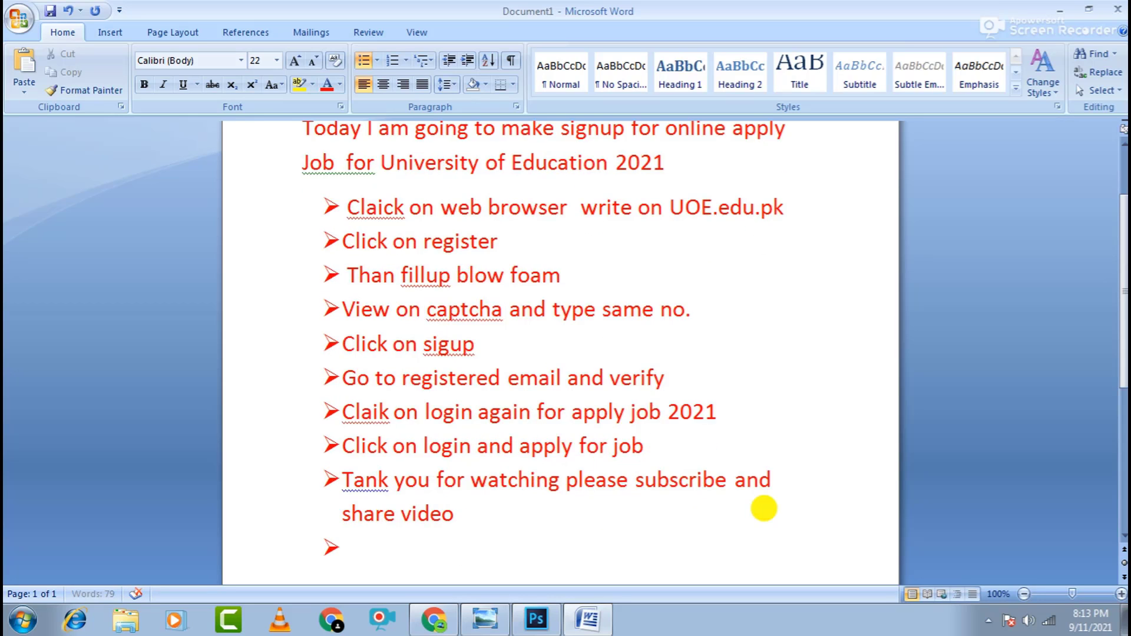
{"action": "type", "text": "ALLA"}
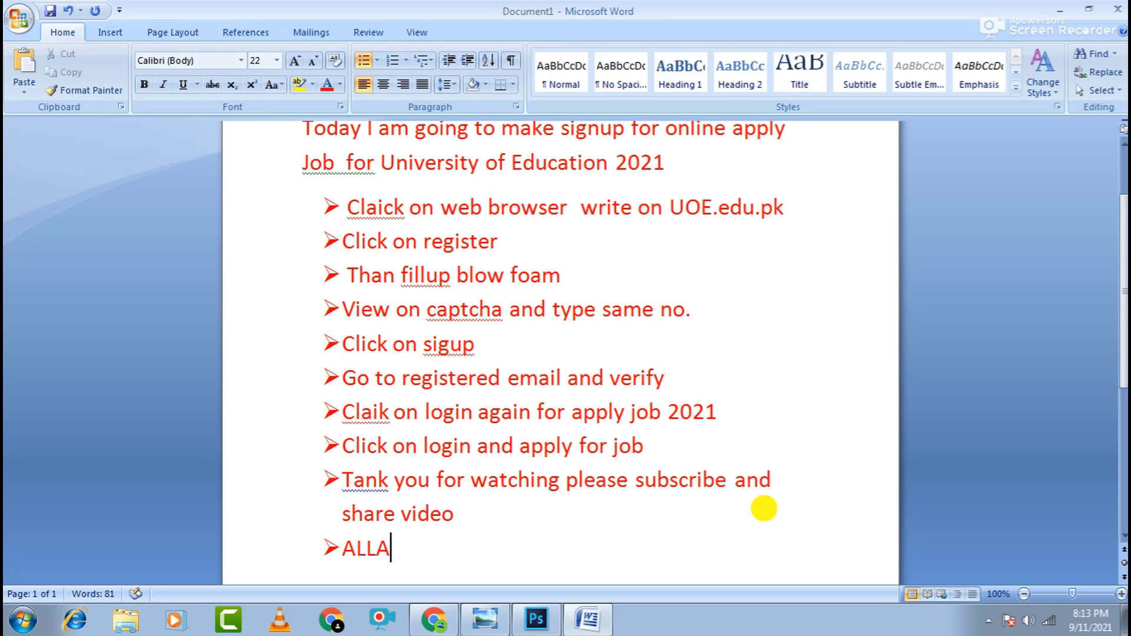
{"action": "type", "text": "H Hafiz"}
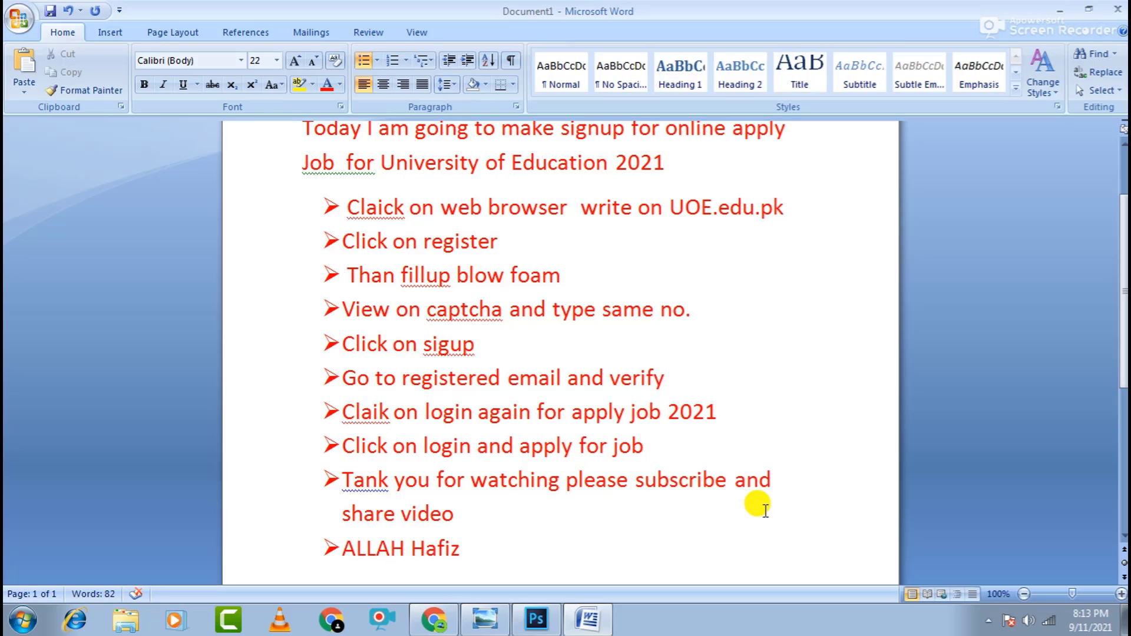